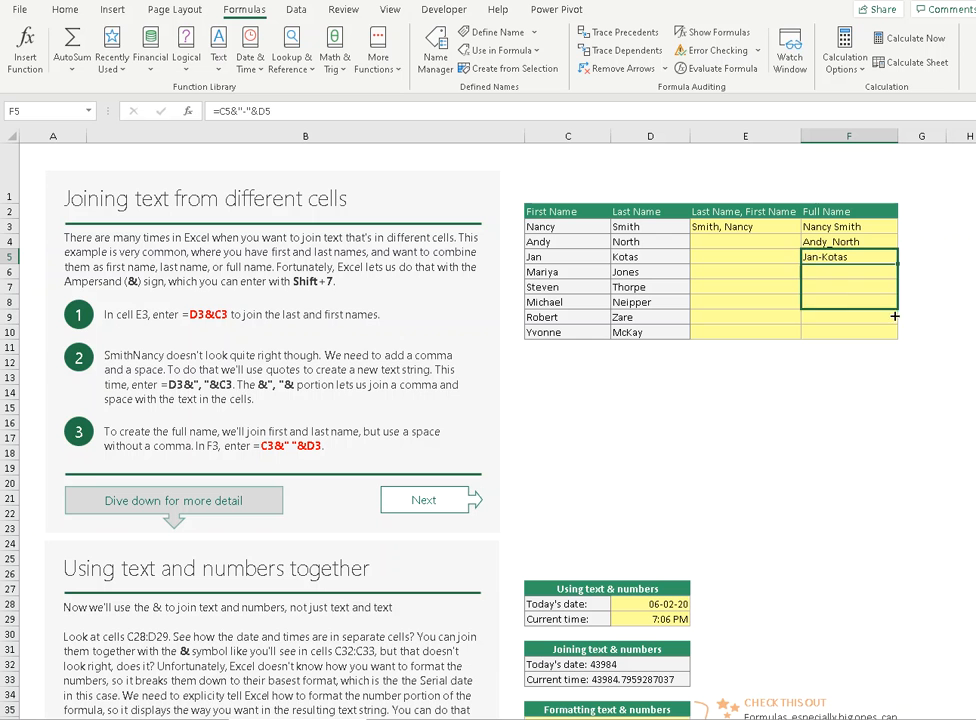
Check the hyphen-joined entries in the Full Name column and clear cells F5:F10.
left_click(887, 406)
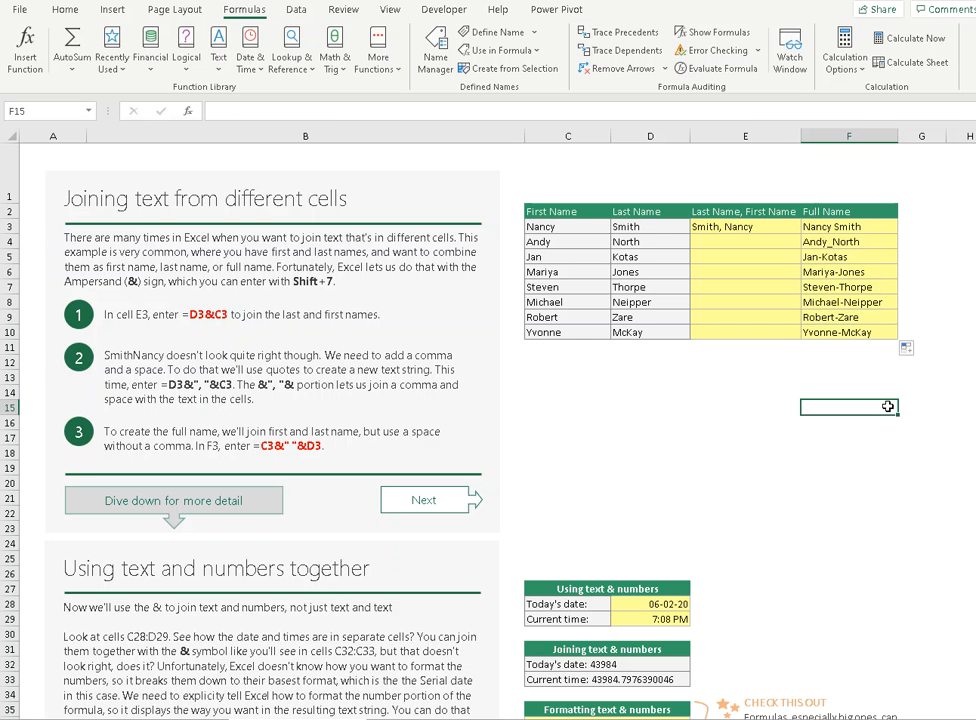
left_click(850, 317)
left_click(858, 302)
left_click(862, 288)
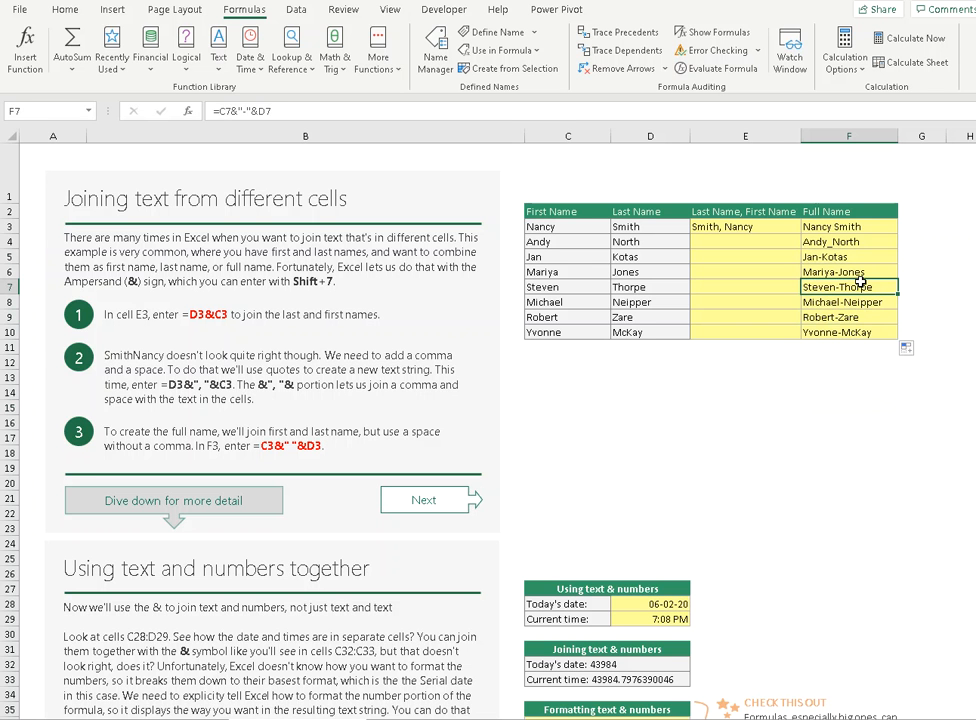
left_click(862, 256)
left_click_drag(862, 256, 862, 332)
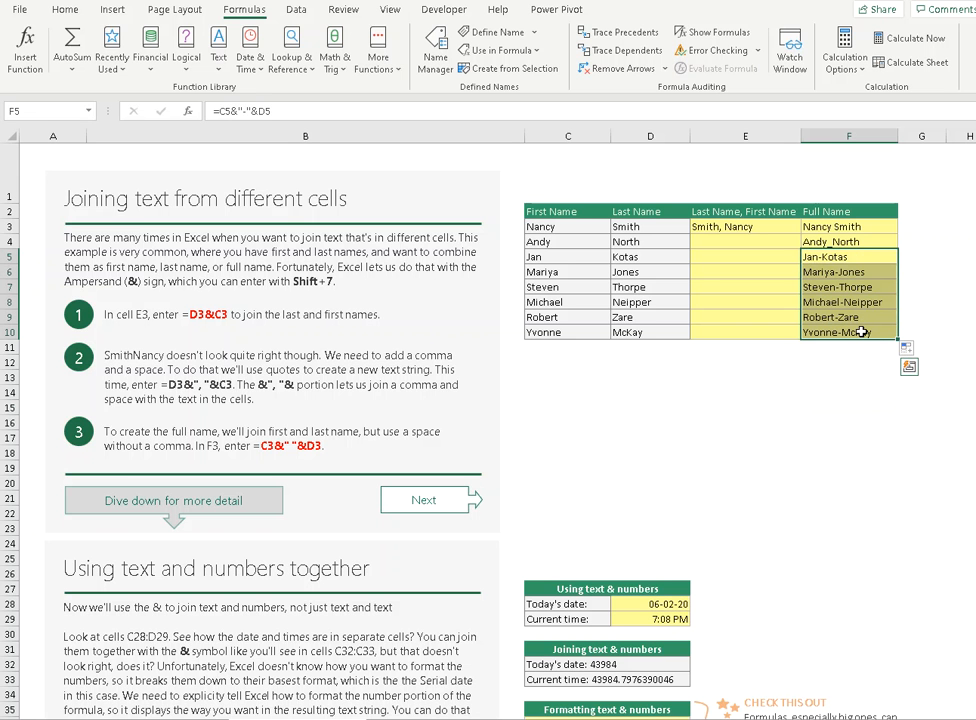
key("Delete")
Try filling the underscore formula from F4 down the Full Name column to F10, and remove the results.
left_click(847, 241)
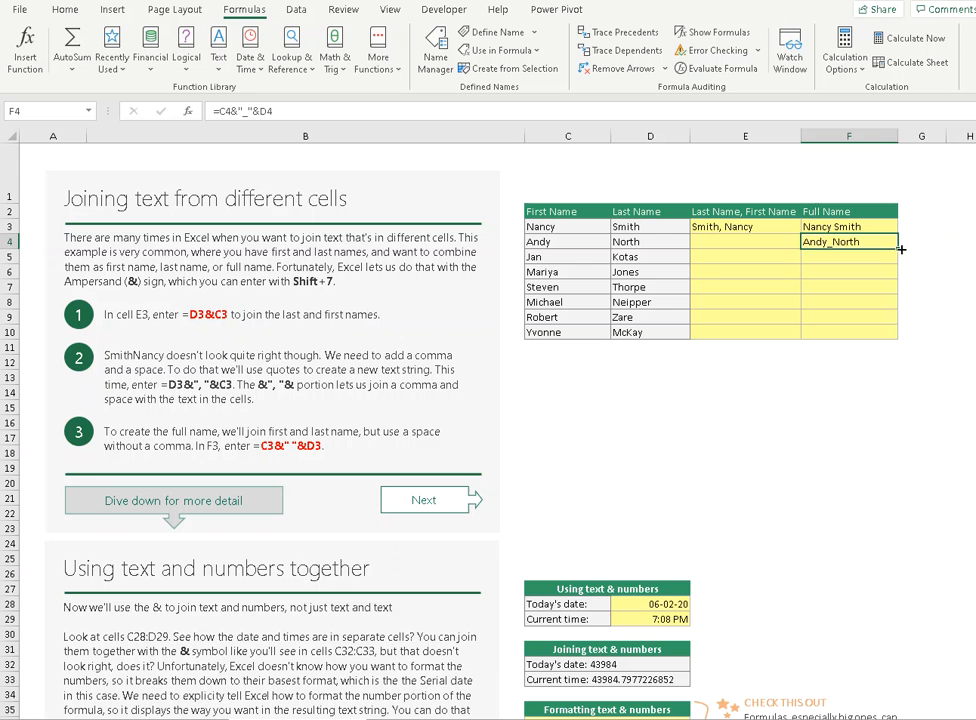
left_click(903, 246)
left_click(897, 249)
double_click(897, 249)
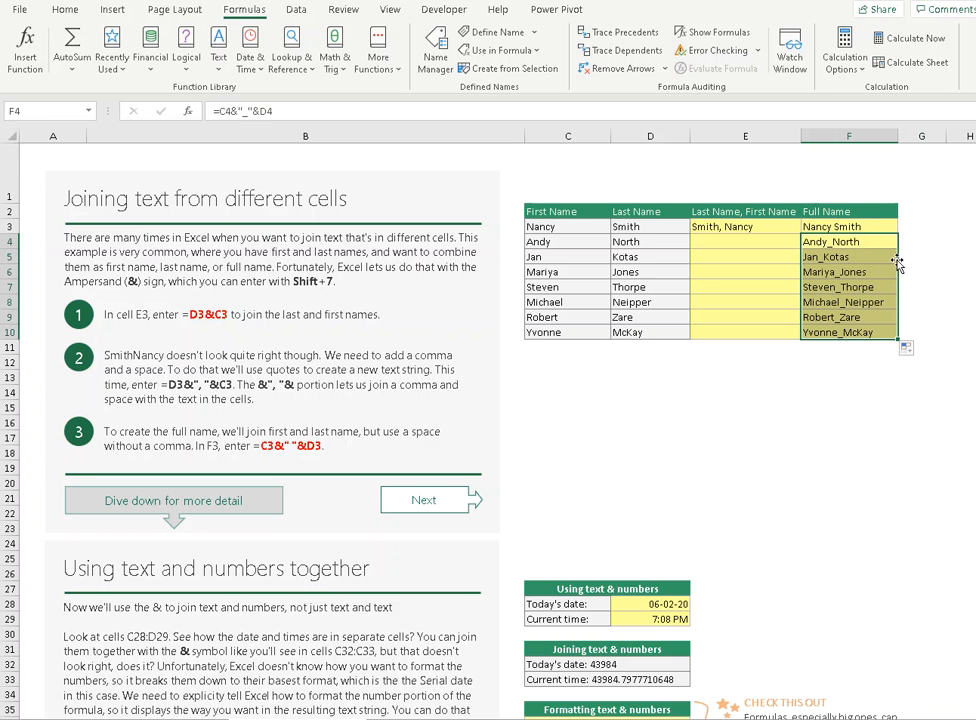
key("ctrl+z")
key("ctrl+z")
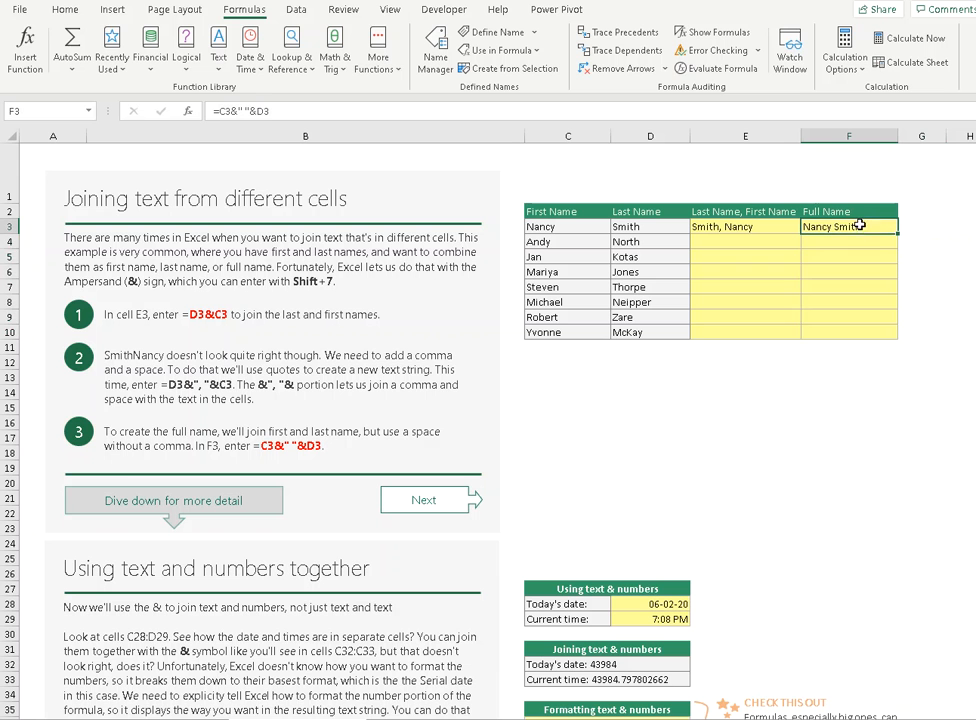
Fill the space-joined formula from F3 down to F10 and clear the entire range F3:F10.
double_click(898, 232)
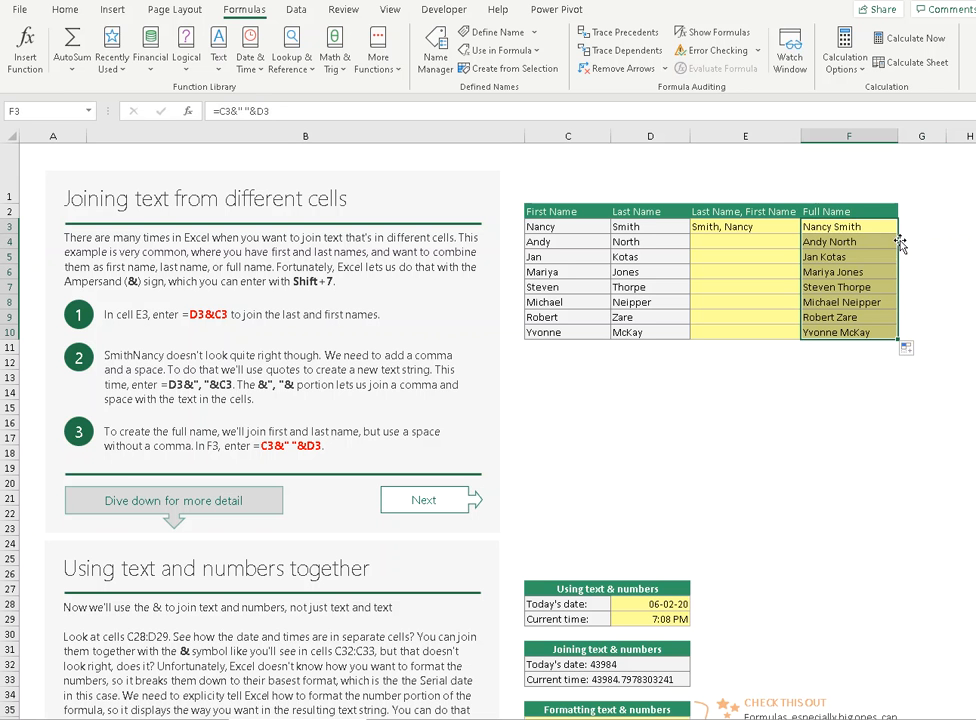
key("ctrl+z")
key("ctrl+z")
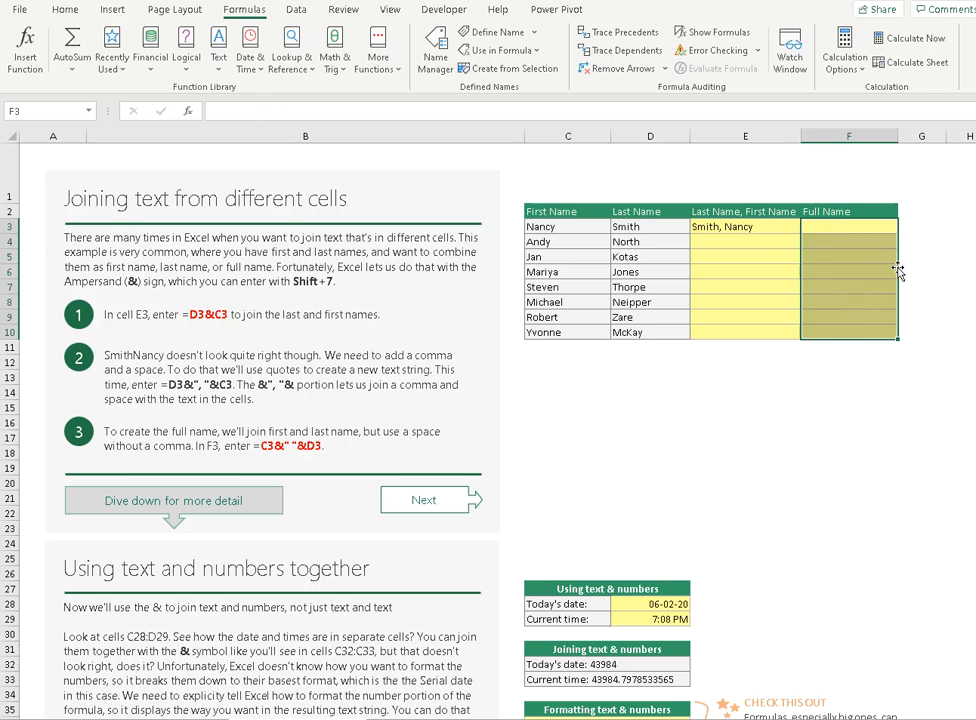
Try filling the comma-separated name formula from E3 down to E10, and undo the fill.
left_click(790, 228)
double_click(806, 234)
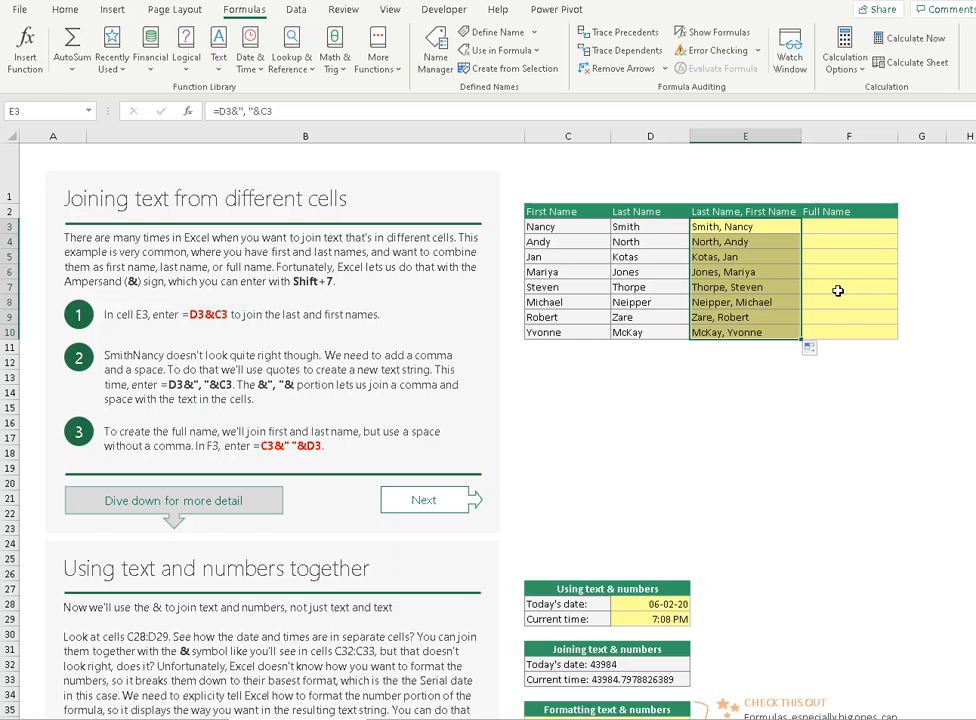
key("ctrl+z")
key("ctrl+z")
left_click(831, 396)
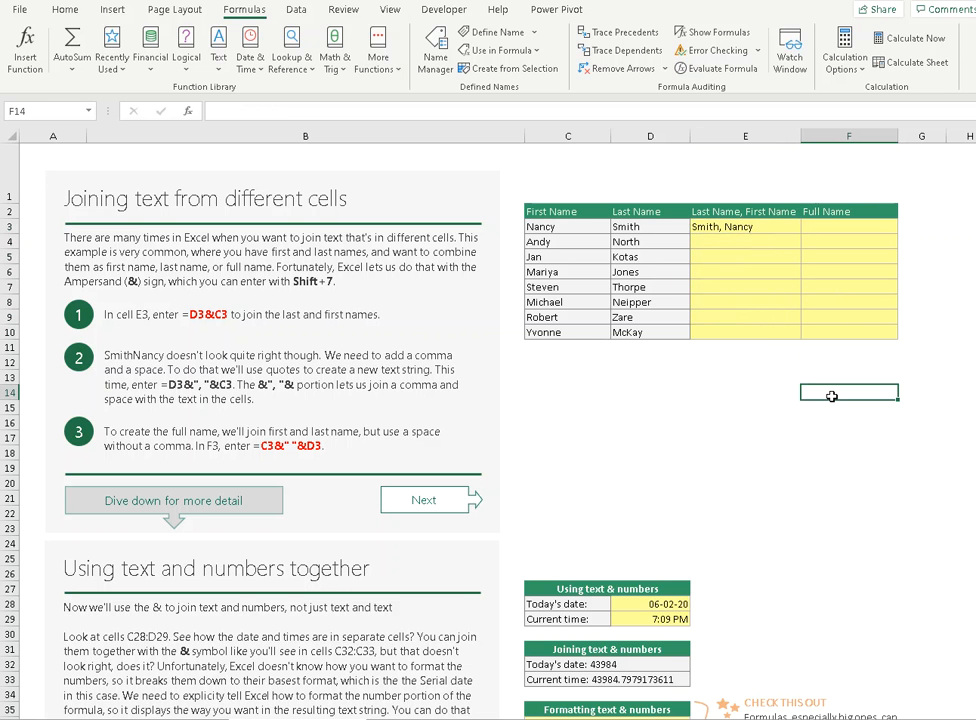
Advance to the next lesson sheet, on IF statements.
left_click(416, 500)
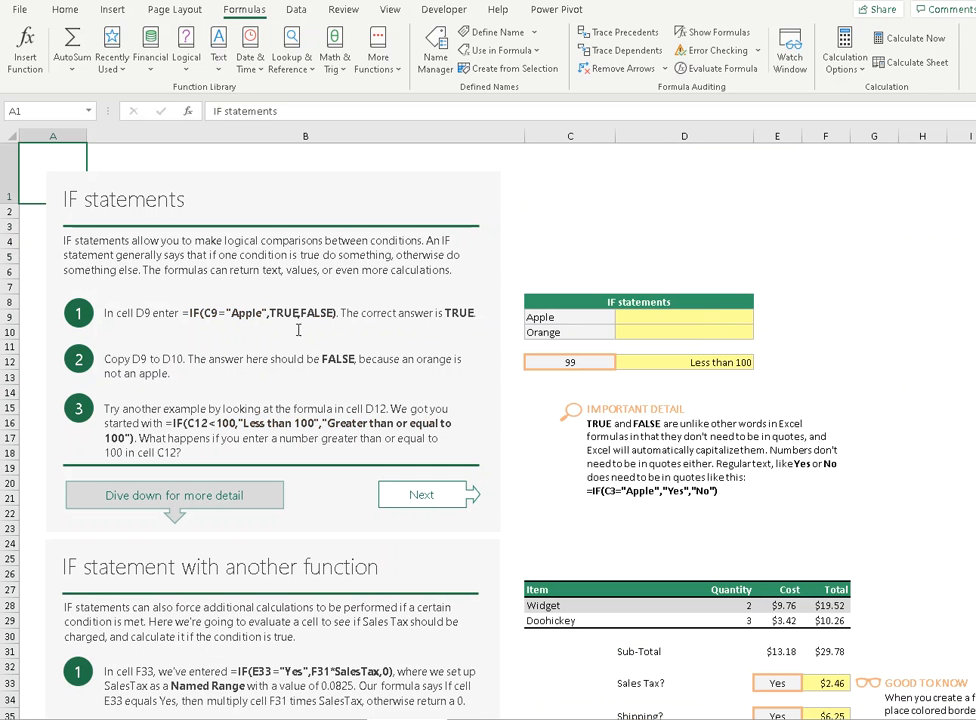
left_click(100, 200)
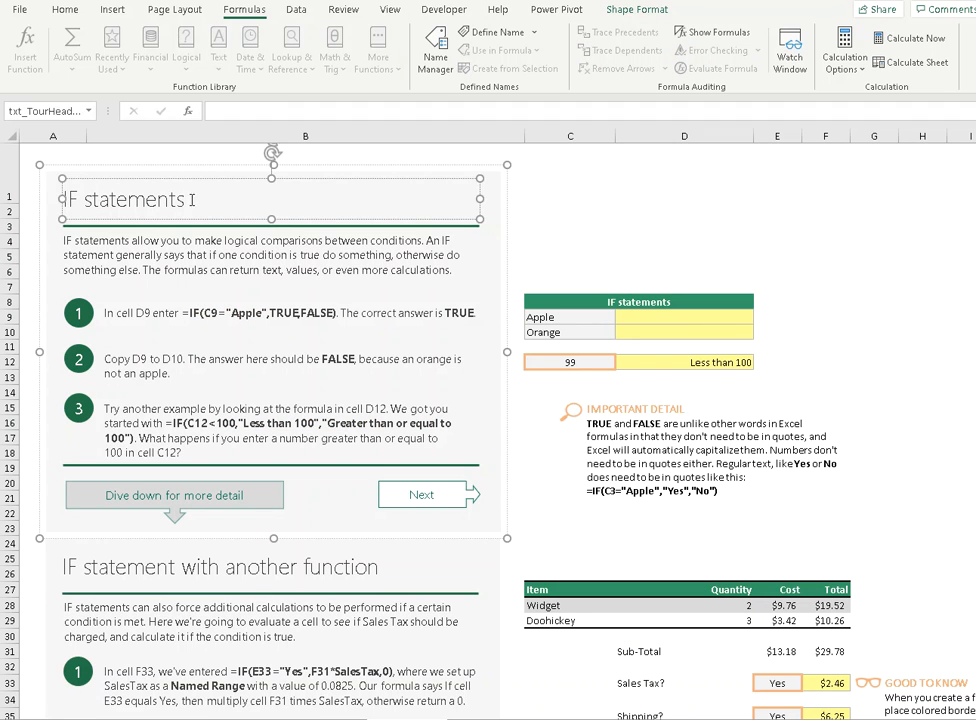
left_click(548, 428)
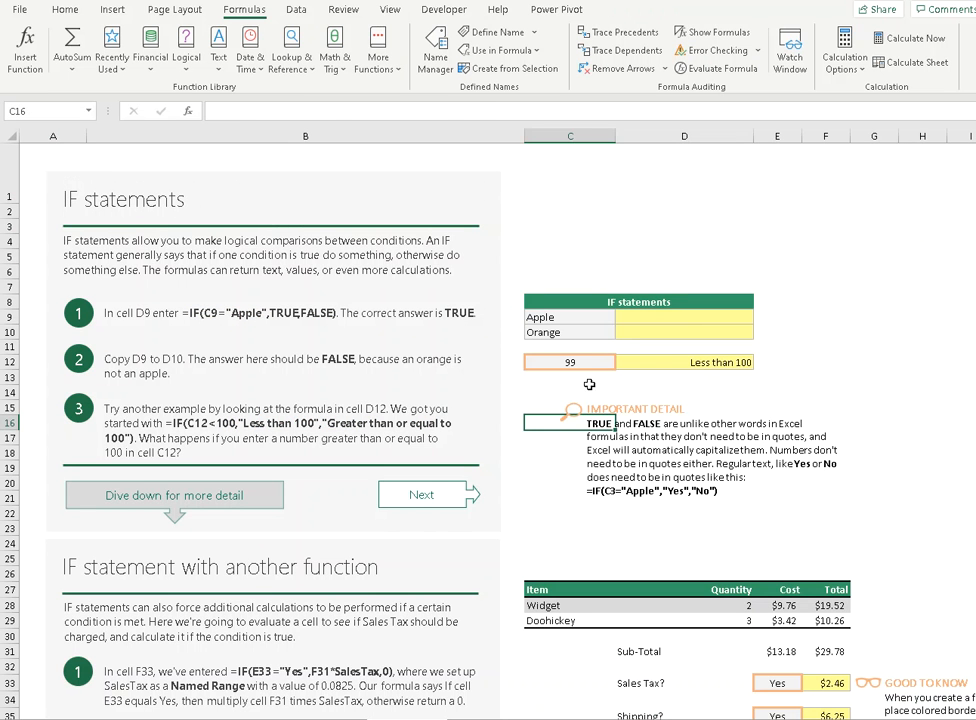
Examine the IF formula in D12 and the cell it refers to, leaving the formula as it is.
left_click(708, 362)
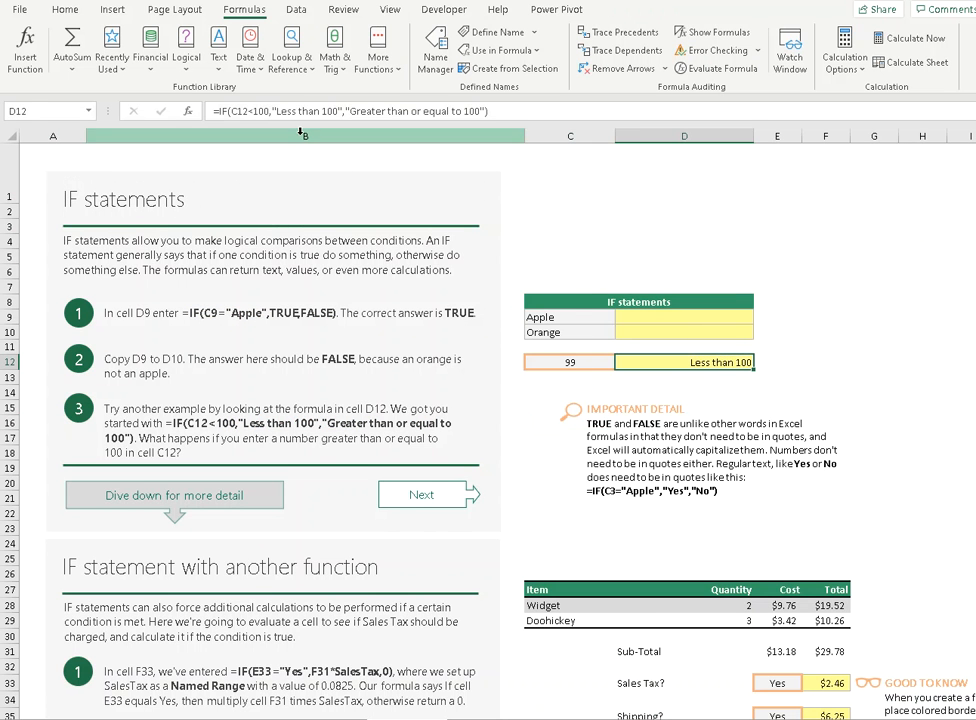
left_click(268, 111)
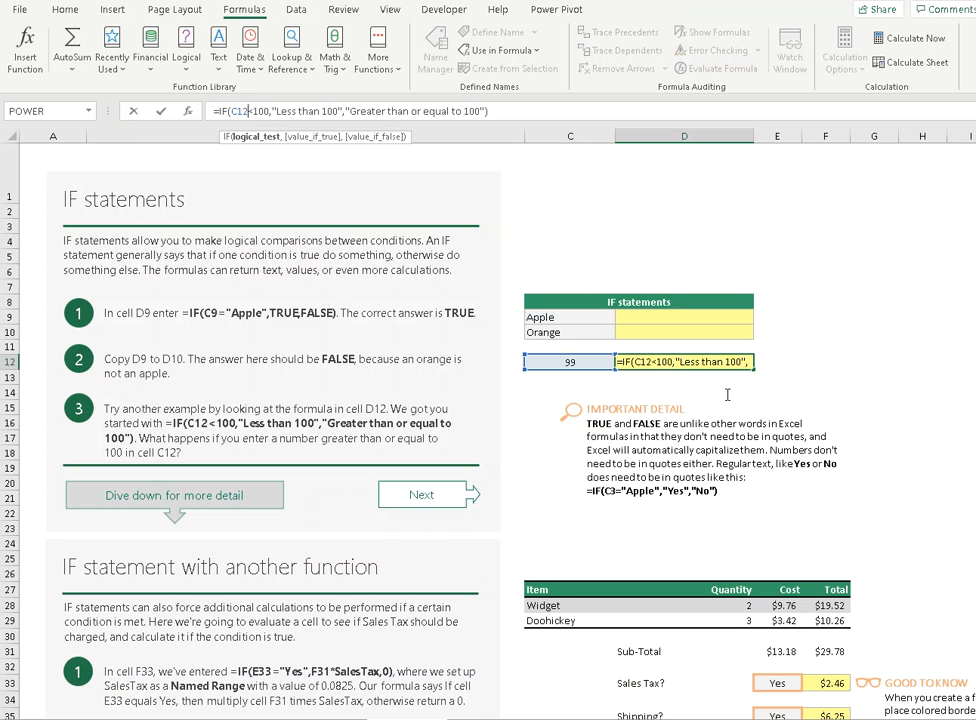
key("ctrl+Return")
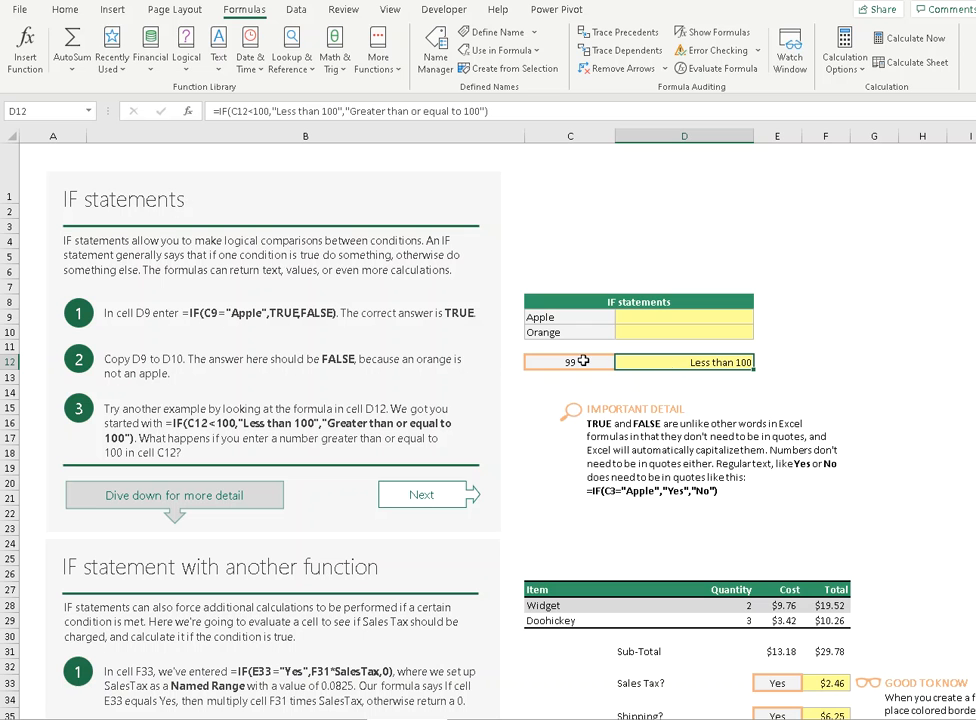
type("101")
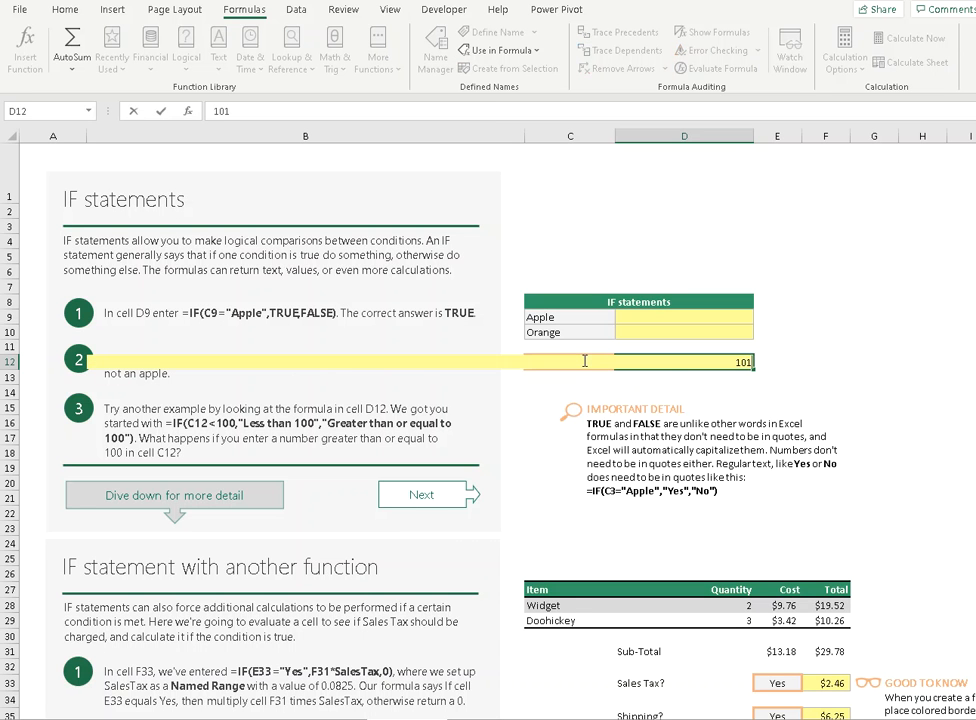
key("Return")
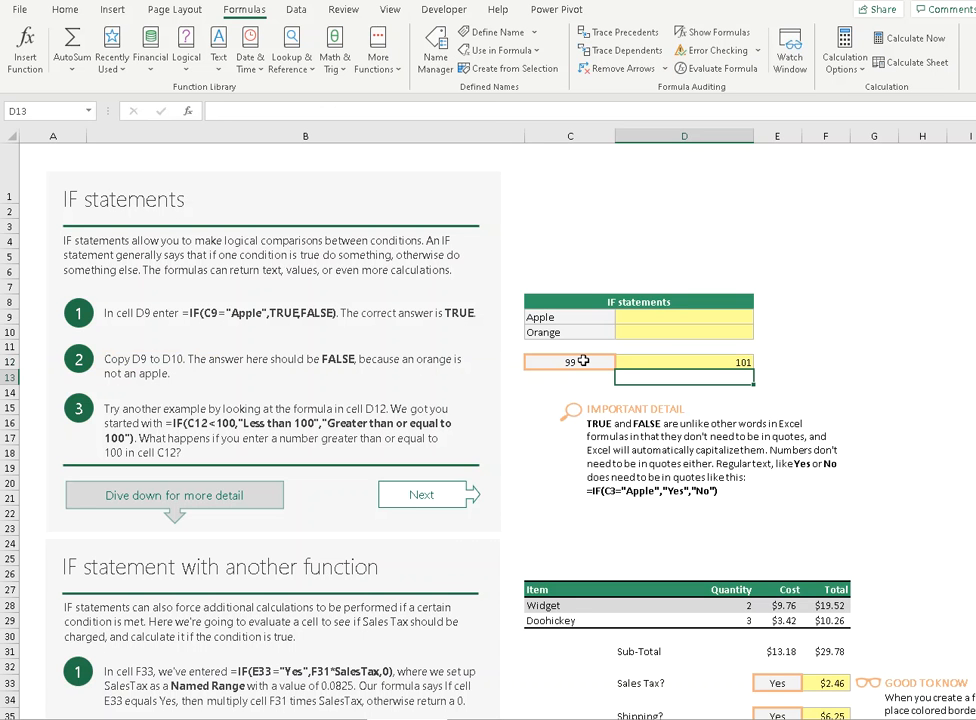
key("ctrl+z")
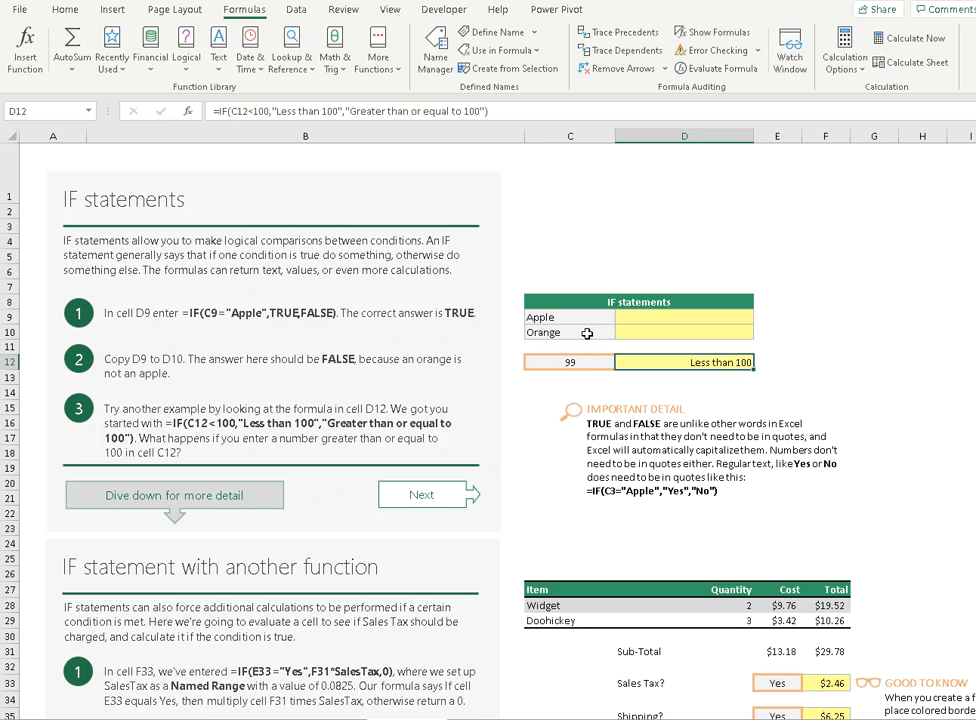
Test the IF formula in D12 by entering 101 in C12.
left_click(565, 368)
type("101")
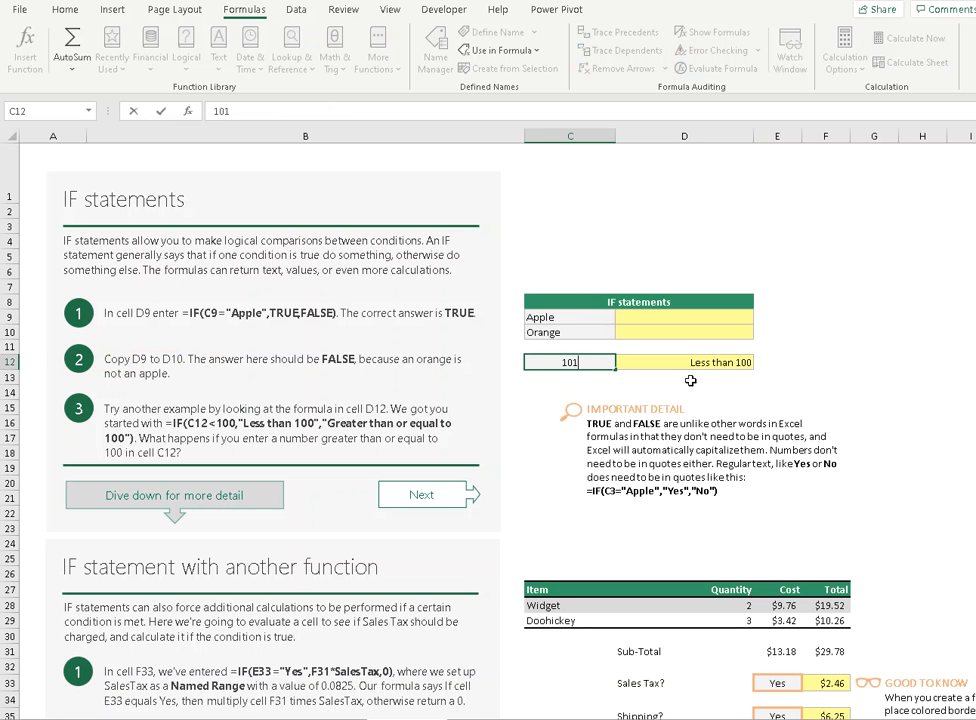
key("Return")
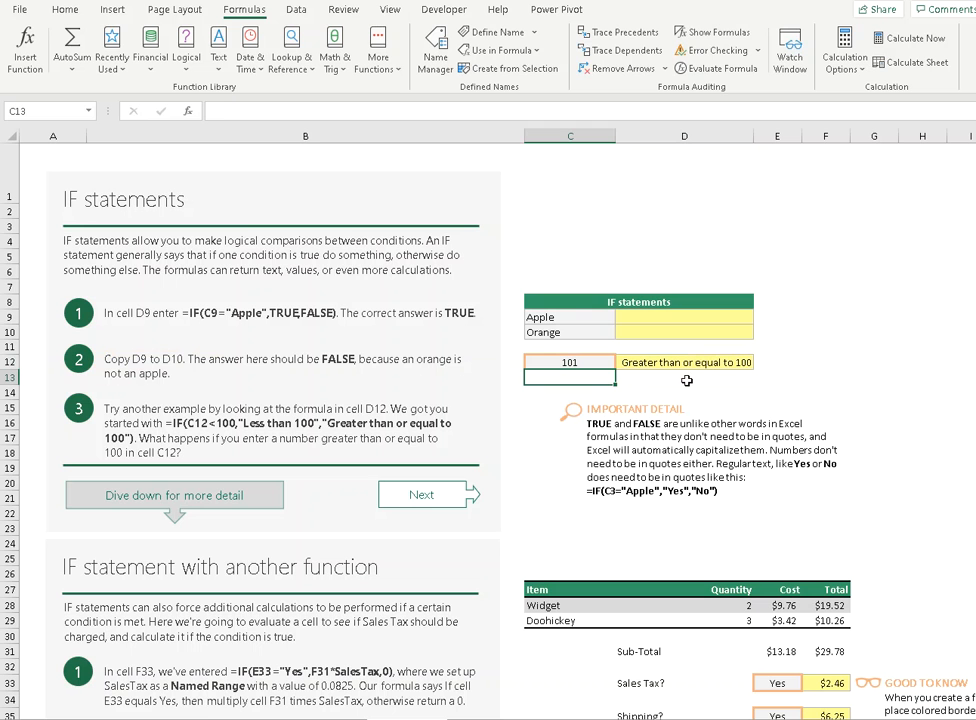
Set the tested number in C12 to 45.
left_click(598, 363)
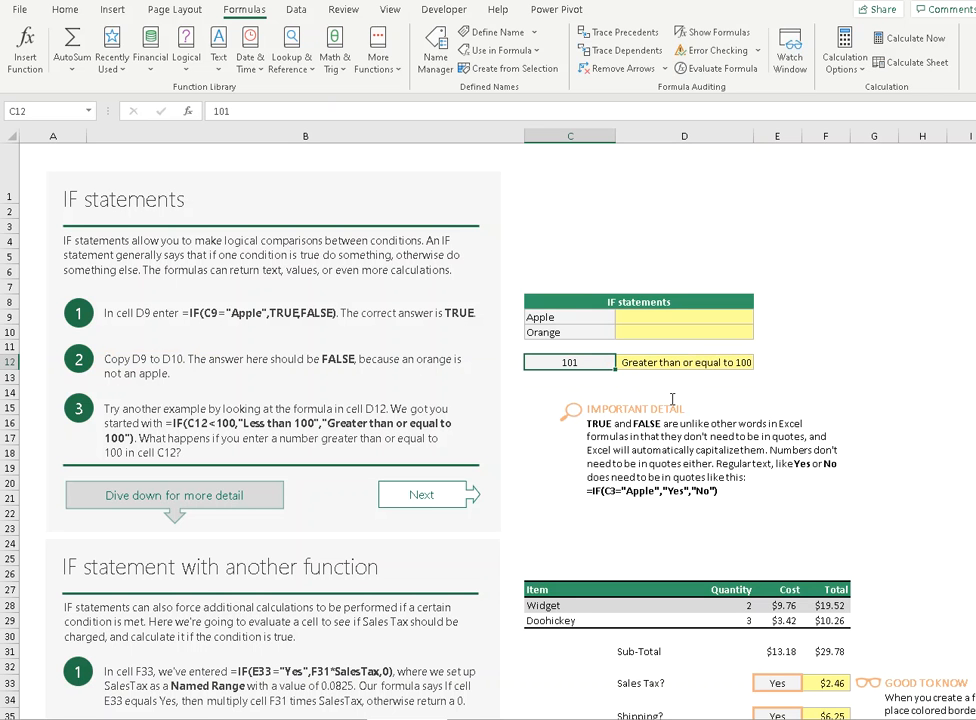
type("45")
key("Return")
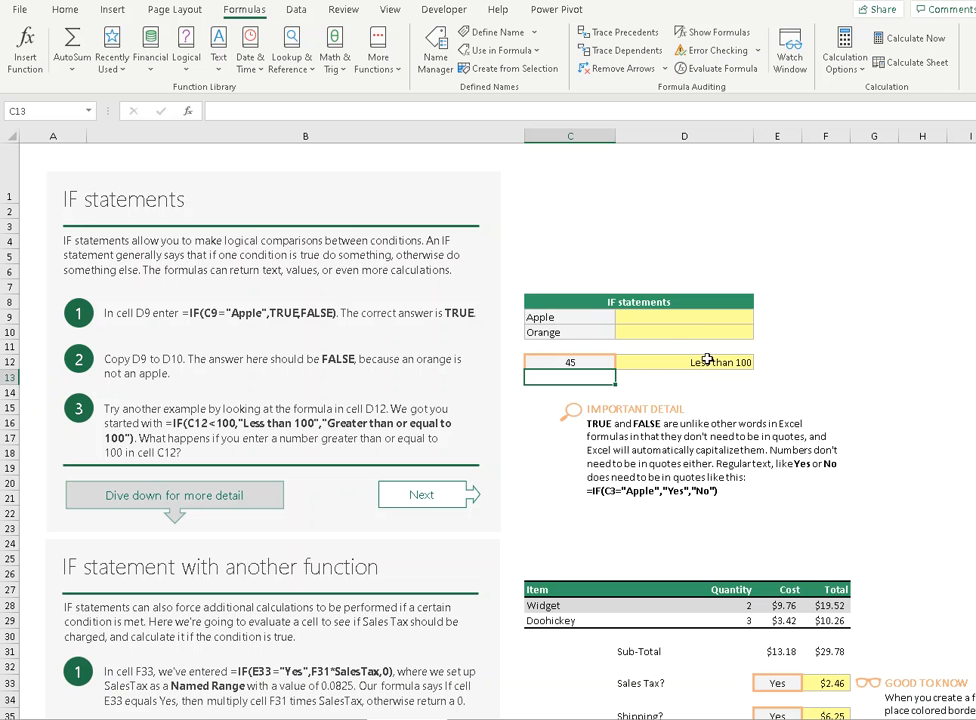
Copy the formula =IF(C9="Apple",TRUE,FALSE) from instruction 1 into D9, and enter =IF(C10="Apple",TRUE,FALSE) in D10.
left_click(565, 318)
left_click(570, 333)
left_click(652, 317)
left_click(648, 331)
left_click(205, 316)
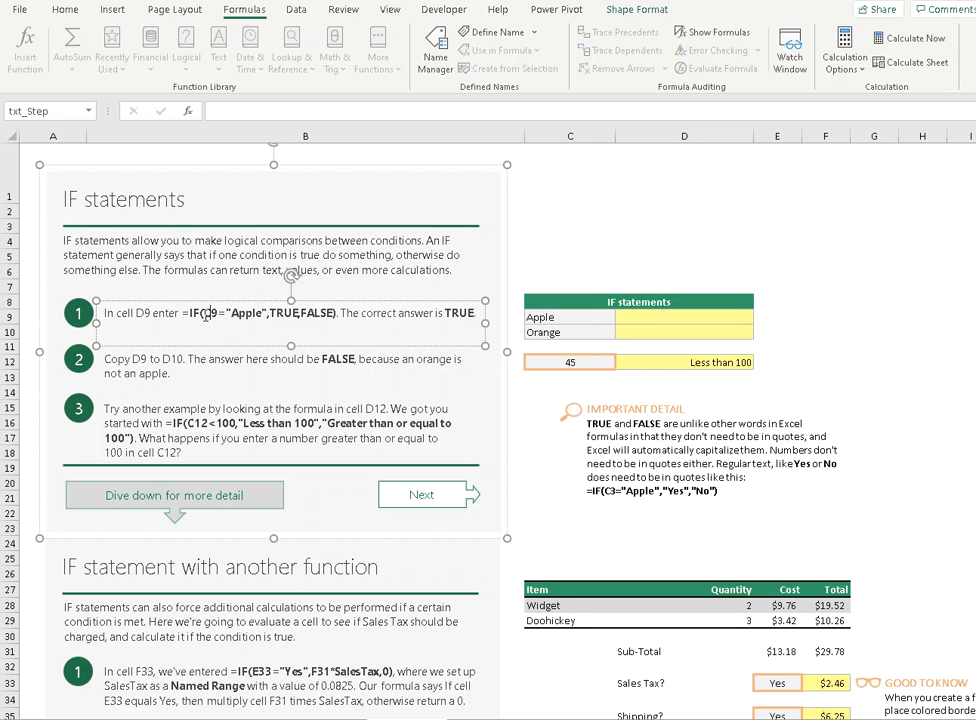
left_click_drag(183, 313, 337, 310)
key("ctrl+c")
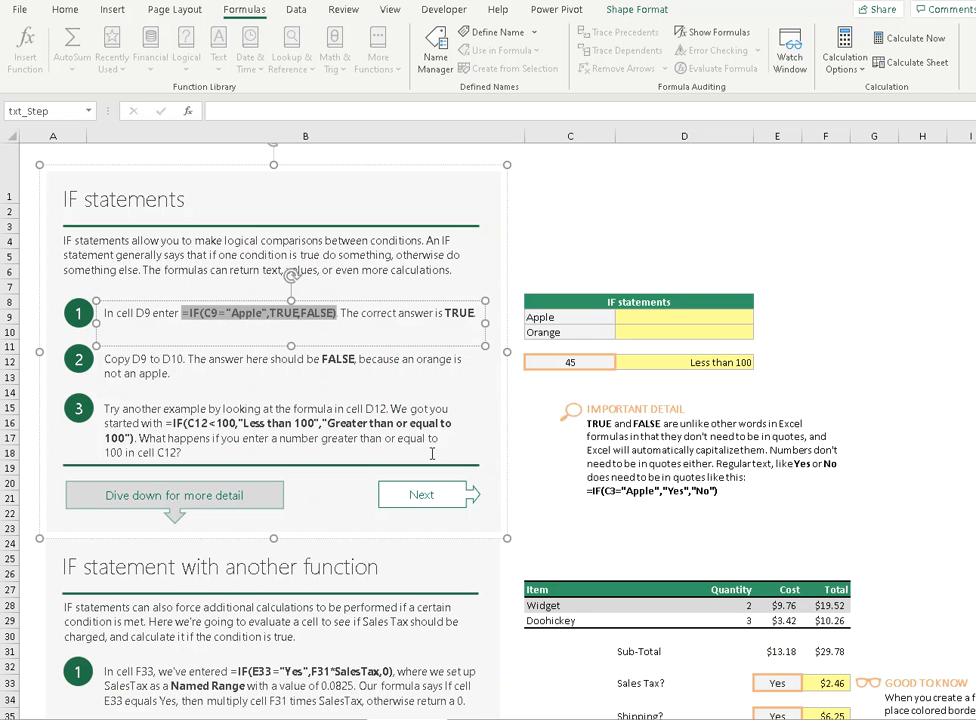
key("Escape")
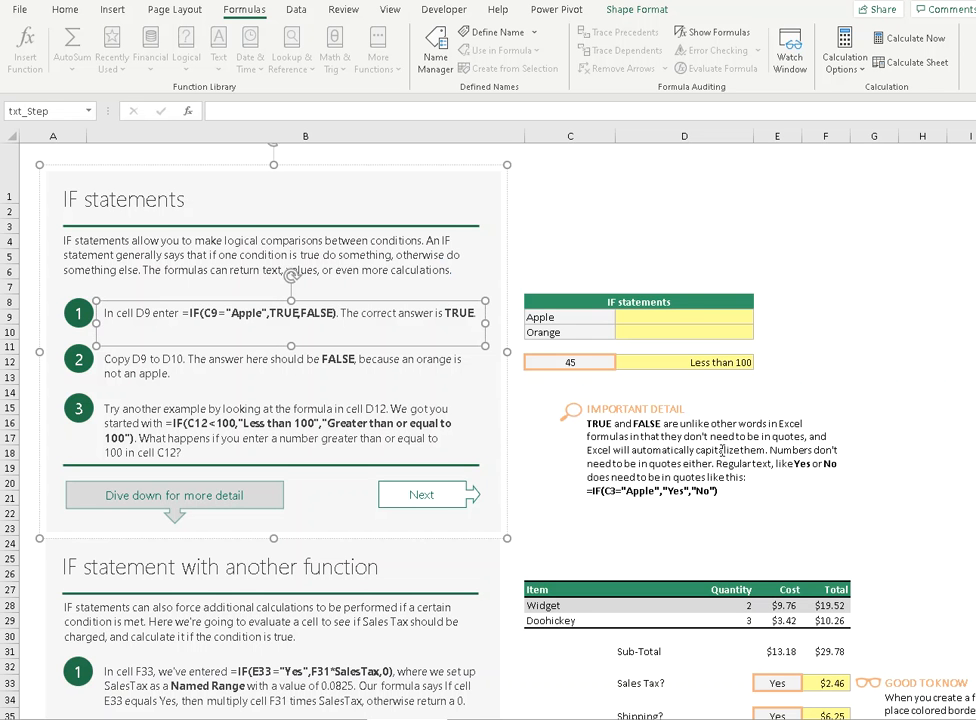
left_click(680, 316)
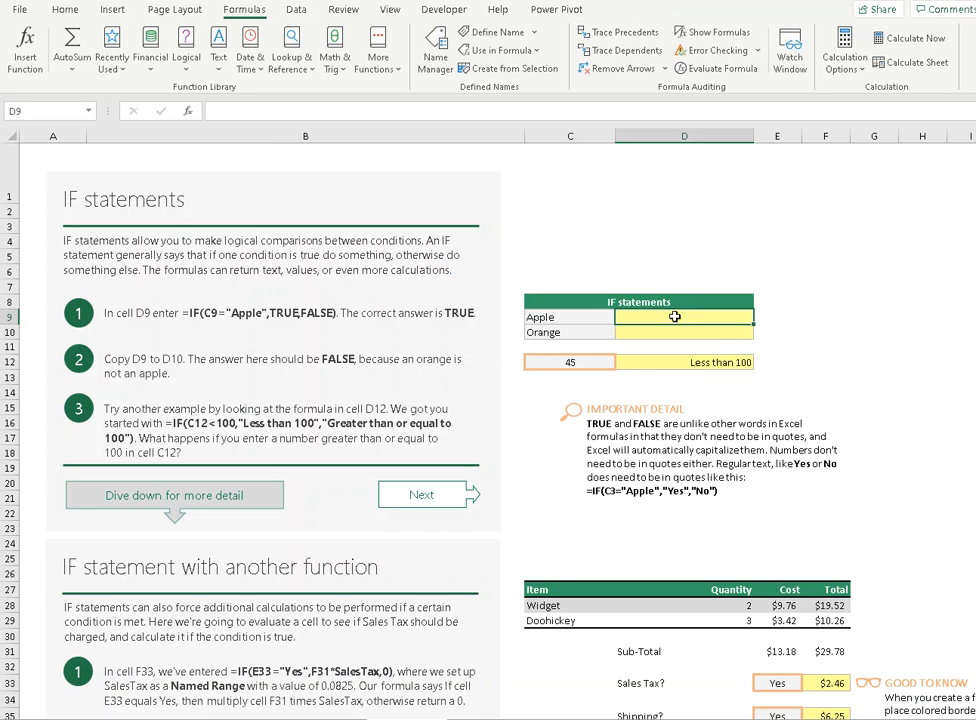
key("ctrl+v")
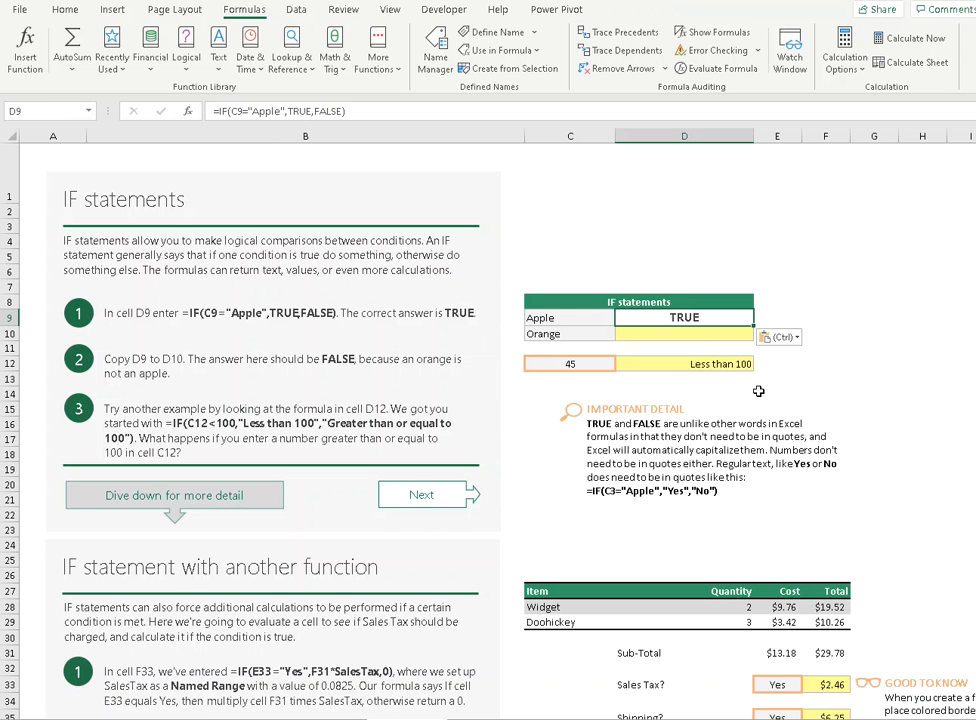
left_click(692, 335)
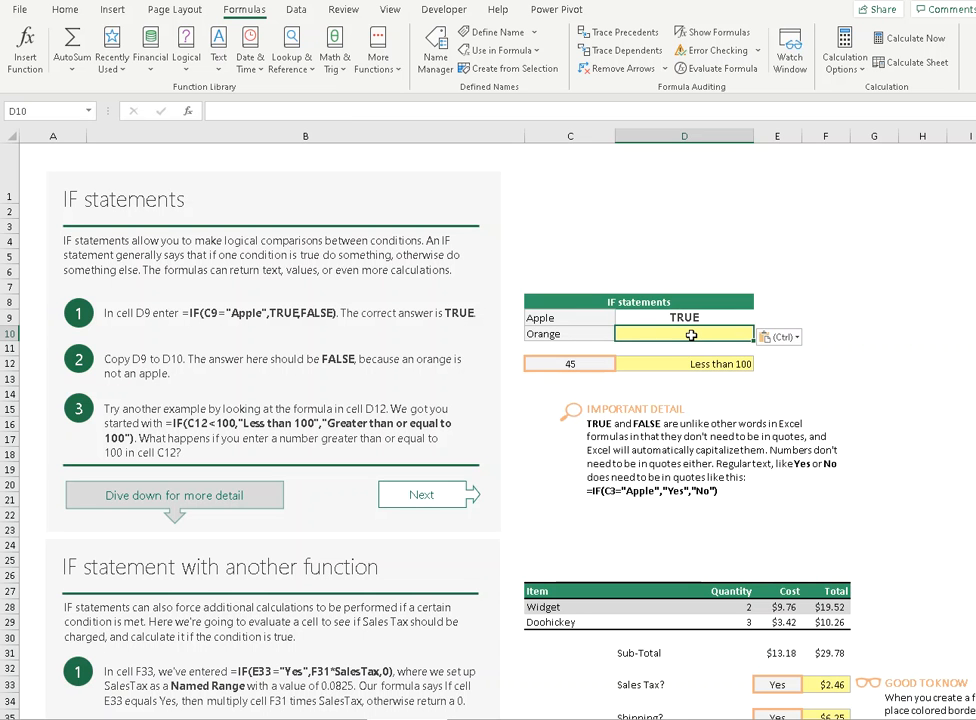
type("=IF(C10=\"Apple\",TRUE,FALSE)")
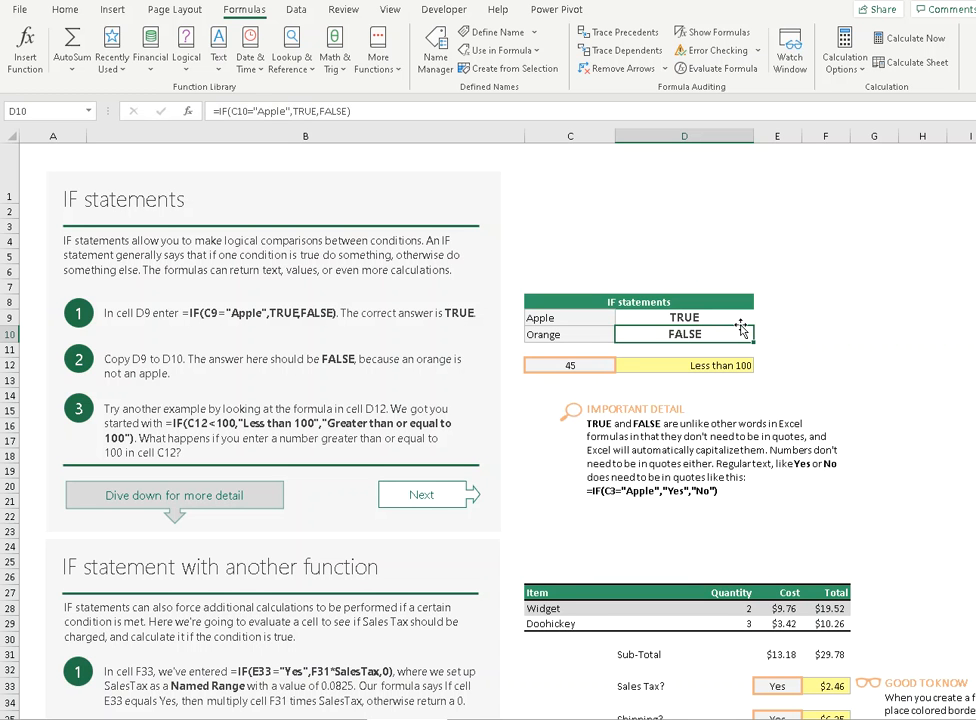
Change the comparison text in D10's IF formula to "Orange".
left_click(244, 112)
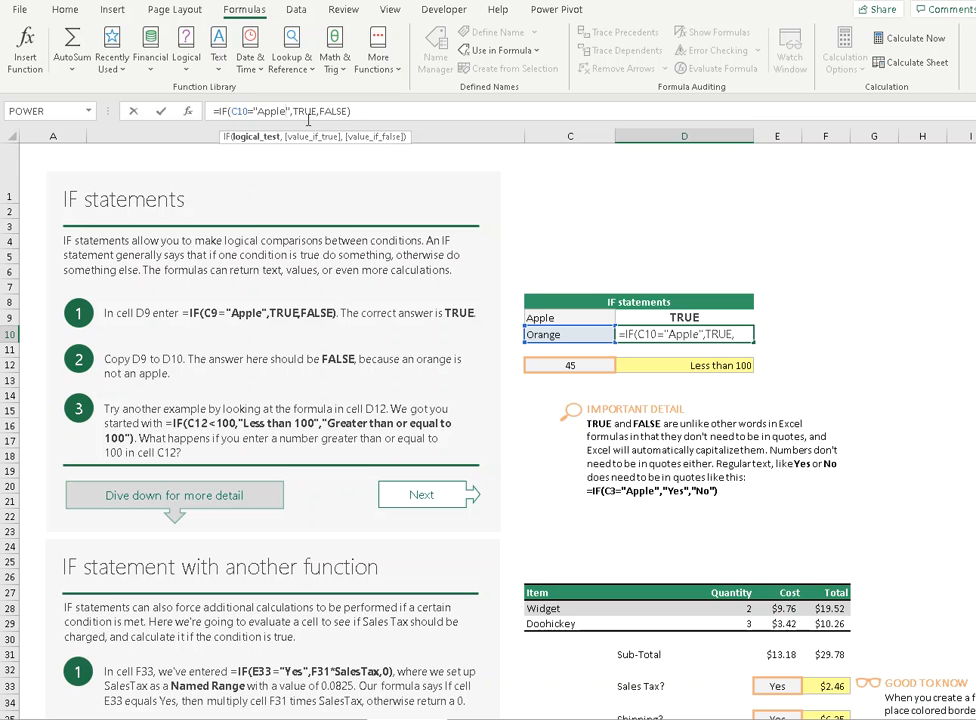
key("BackSpace")
key("BackSpace")
key("BackSpace")
key("BackSpace")
key("BackSpace")
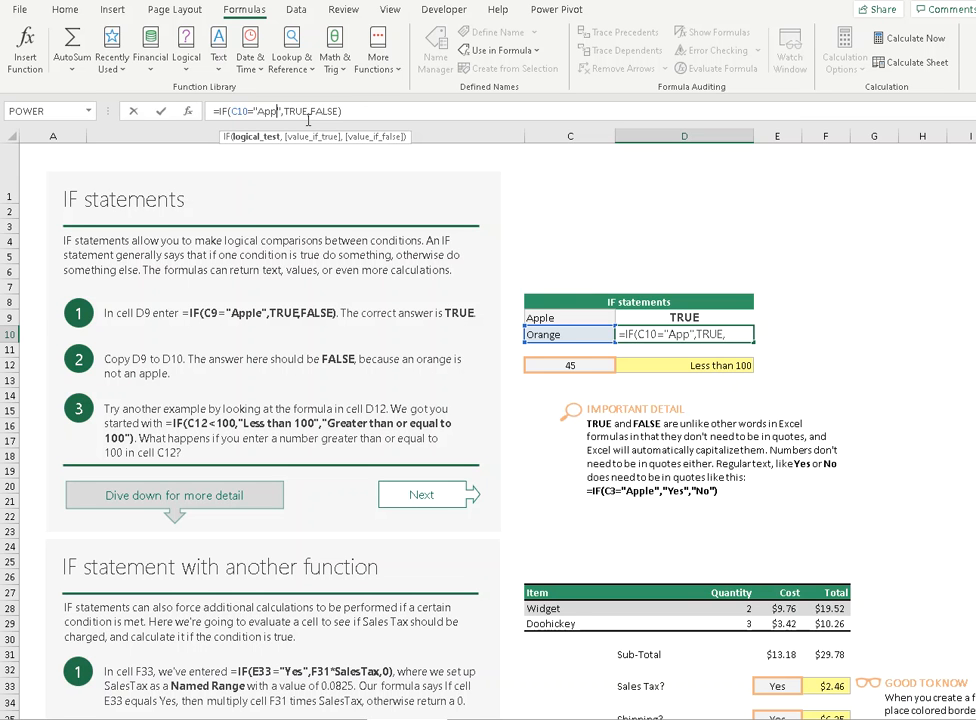
type("Orange")
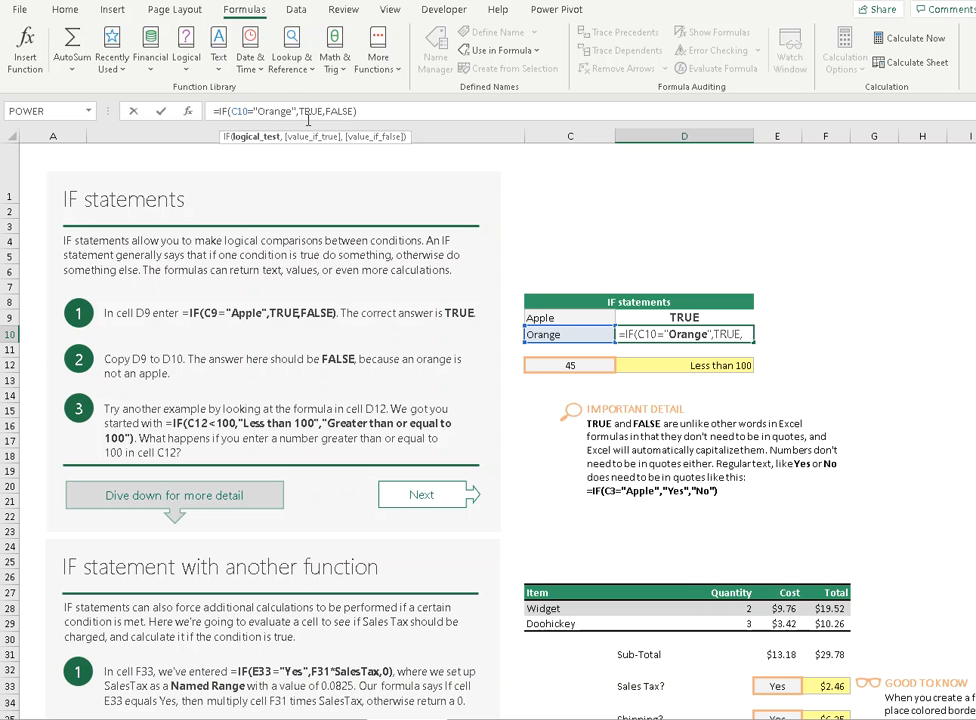
key("Return")
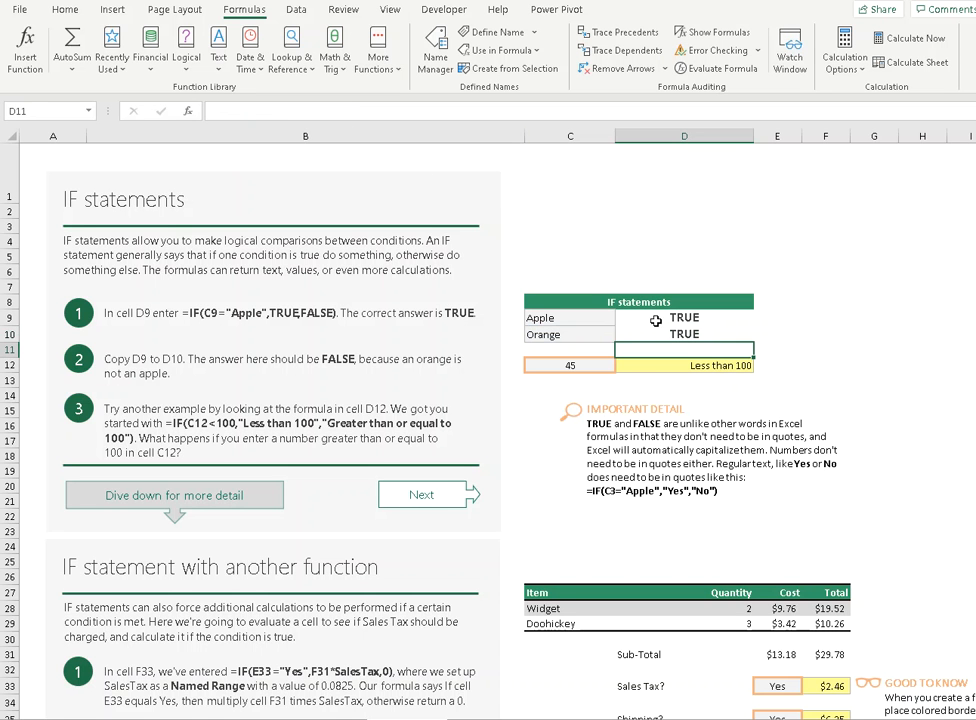
Change the cell reference in D9's IF formula to C10, and check the references in D10's formula.
key("Up")
key("Up")
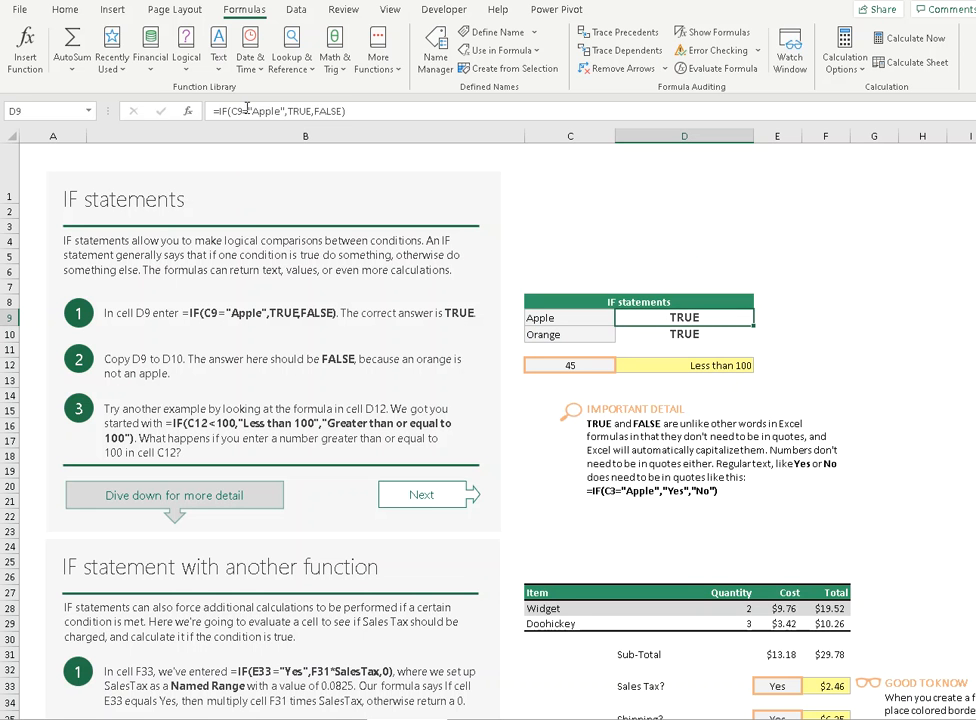
left_click(238, 111)
key("BackSpace")
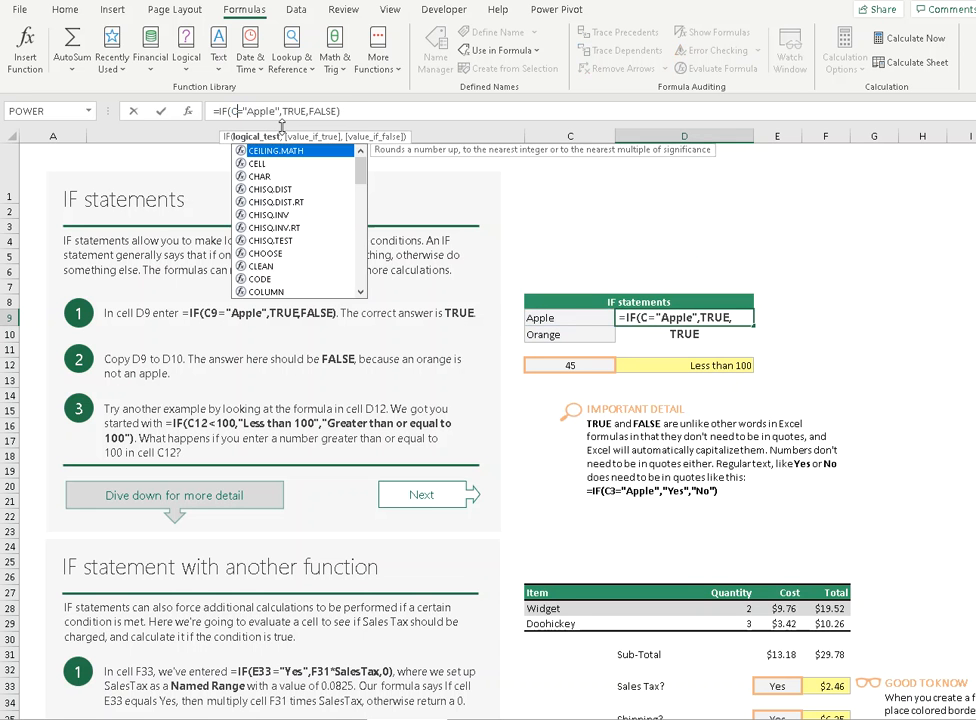
type("10")
key("Return")
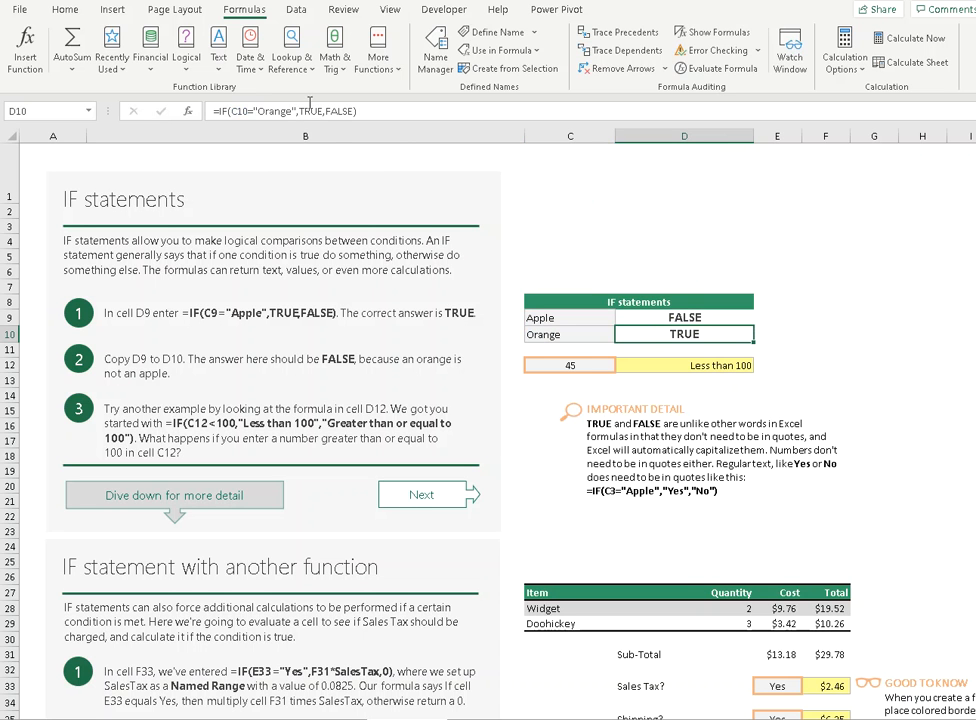
left_click(300, 111)
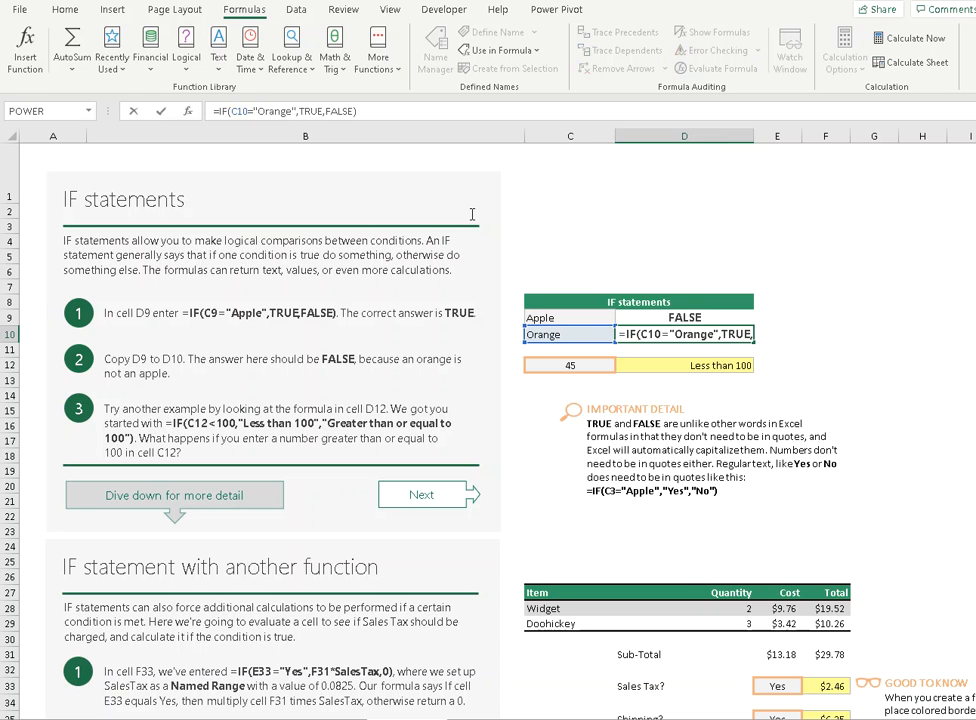
key("ctrl+Return")
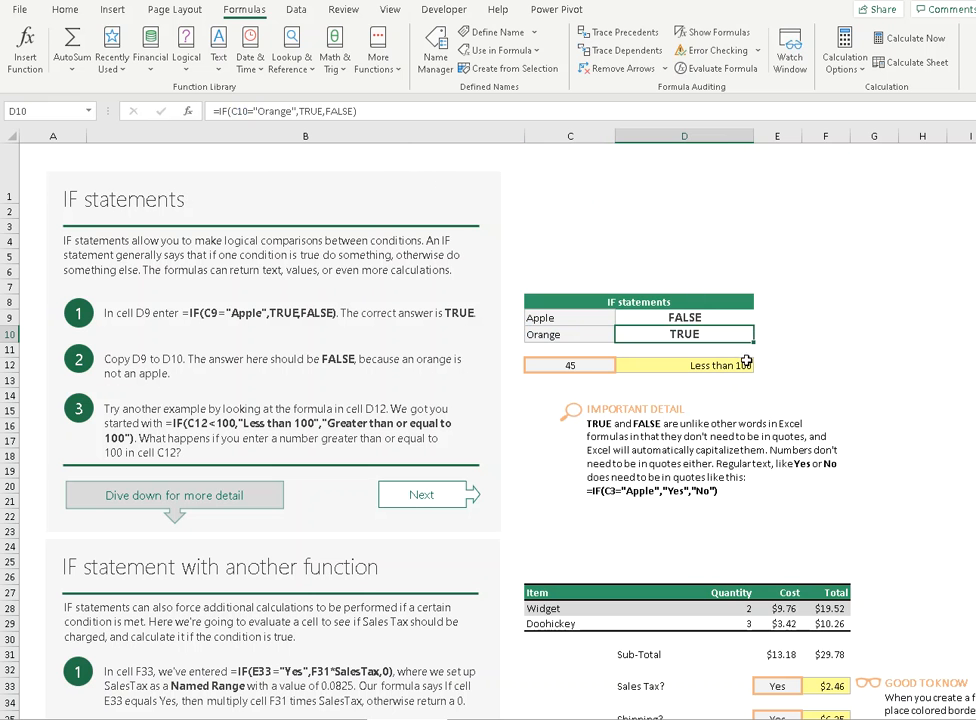
Look through the section on IF statements with another function, and go on to the VLOOKUP lesson.
left_click(822, 334)
scroll(843, 455, "down", 4)
scroll(843, 455, "down", 2)
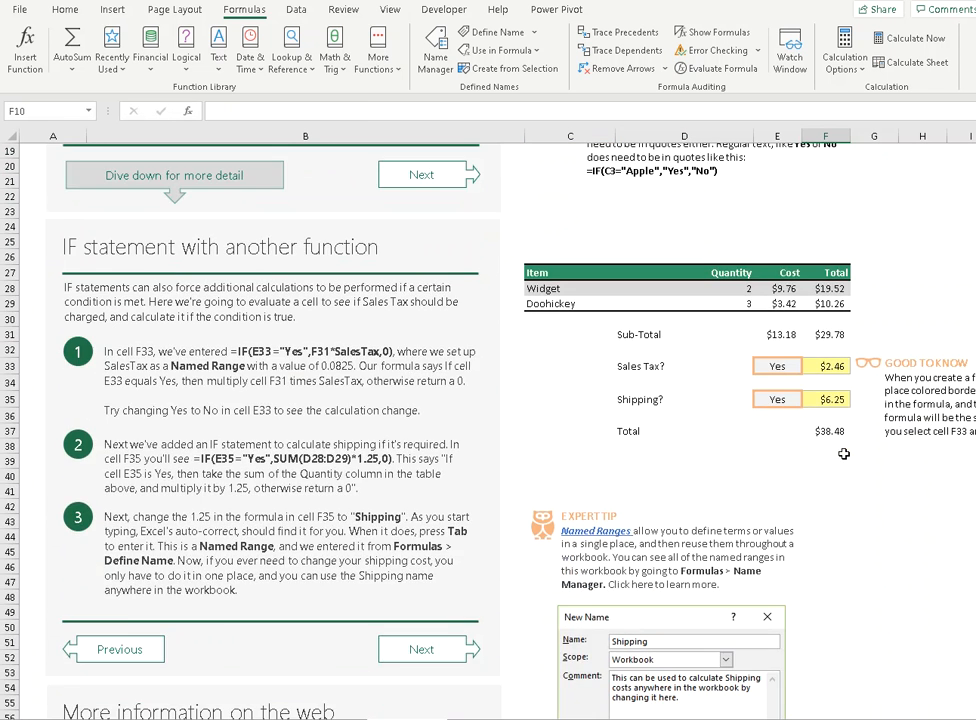
scroll(843, 454, "down", 3)
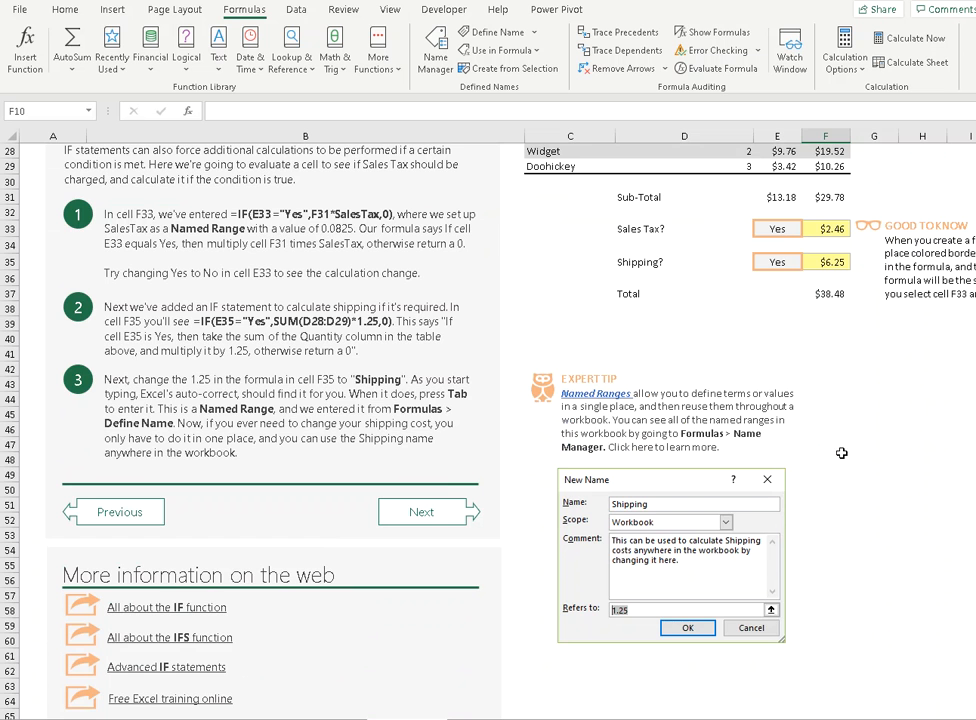
left_click(424, 513)
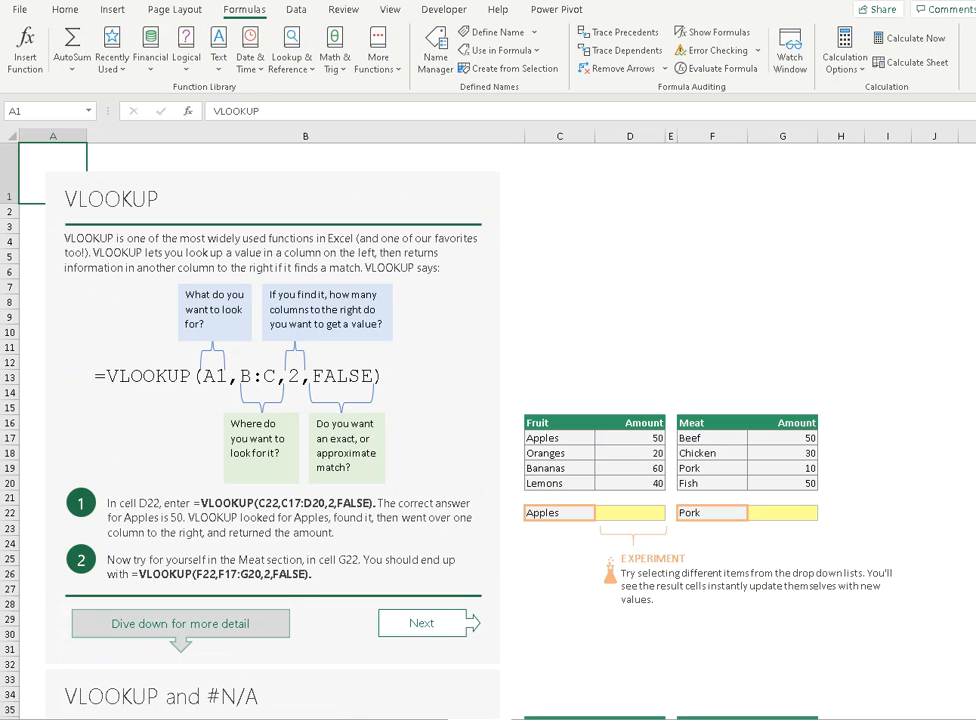
Insert the VLOOKUP function from the Lookup & Reference category into cell D22.
left_click(630, 513)
left_click(573, 592)
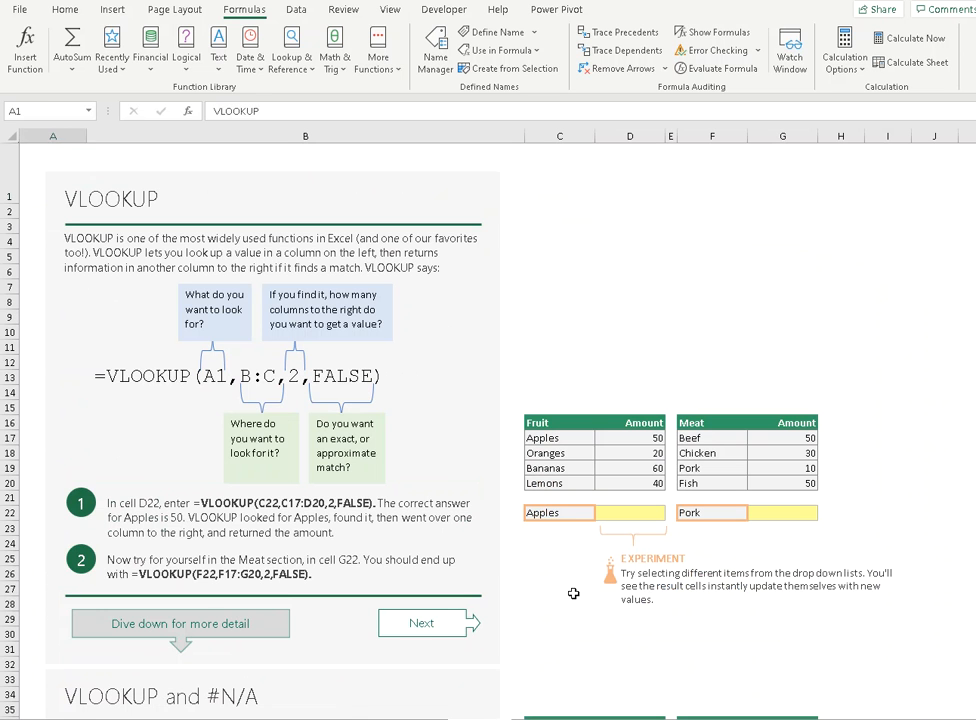
left_click(597, 344)
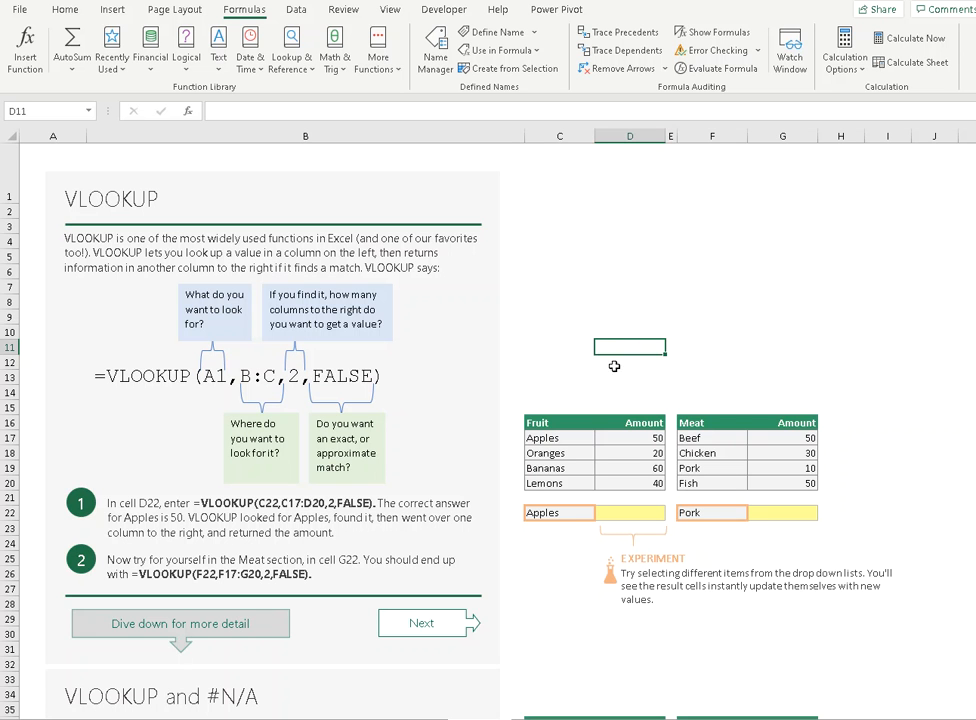
left_click(622, 514)
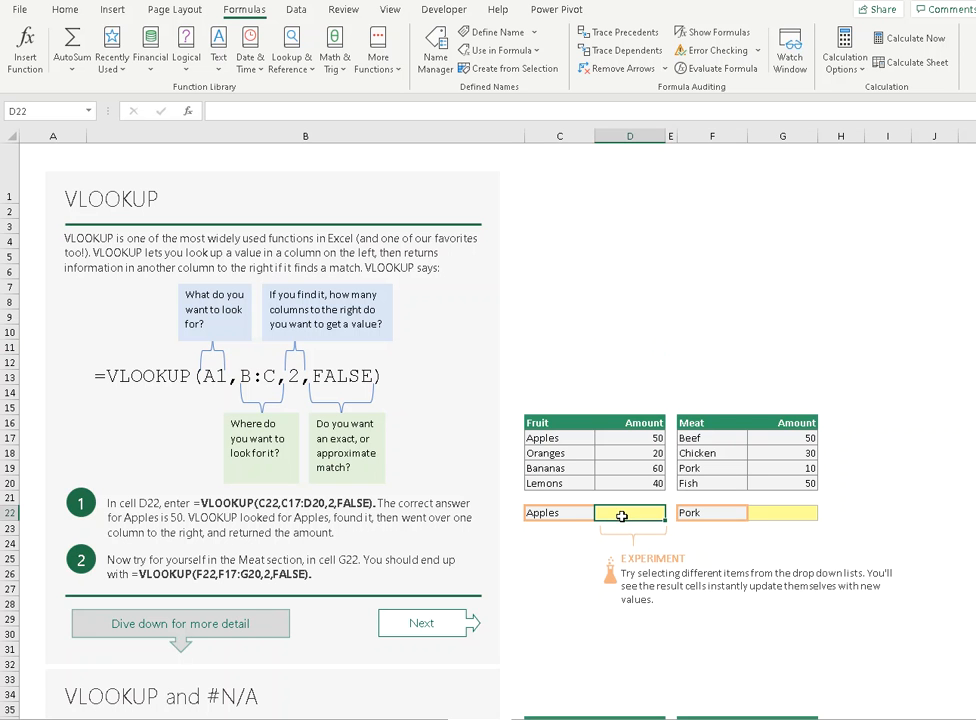
left_click(188, 111)
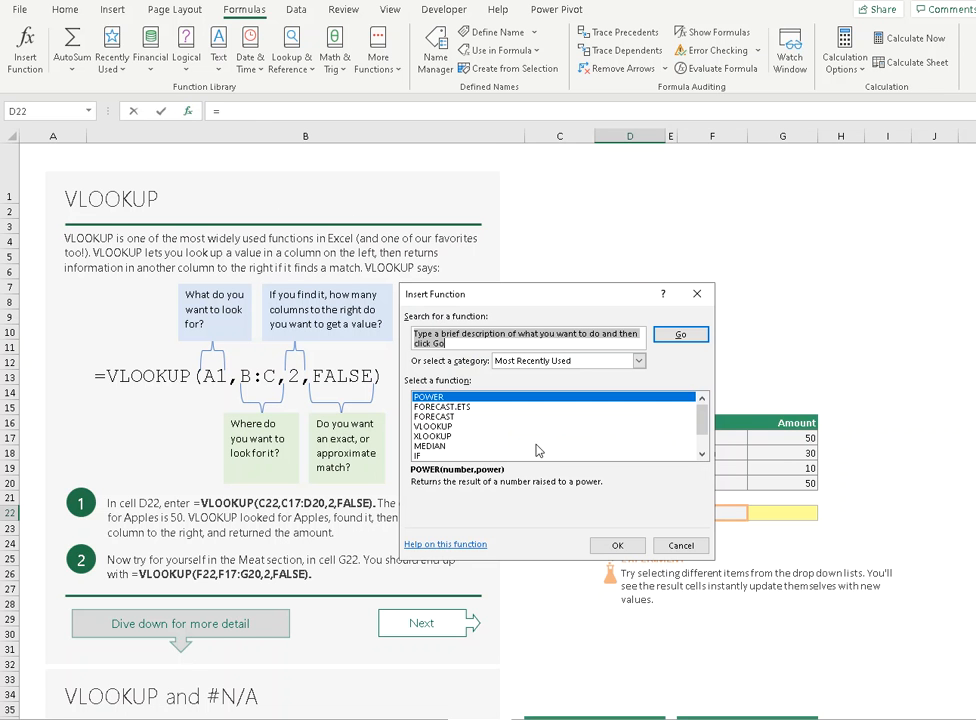
left_click(639, 362)
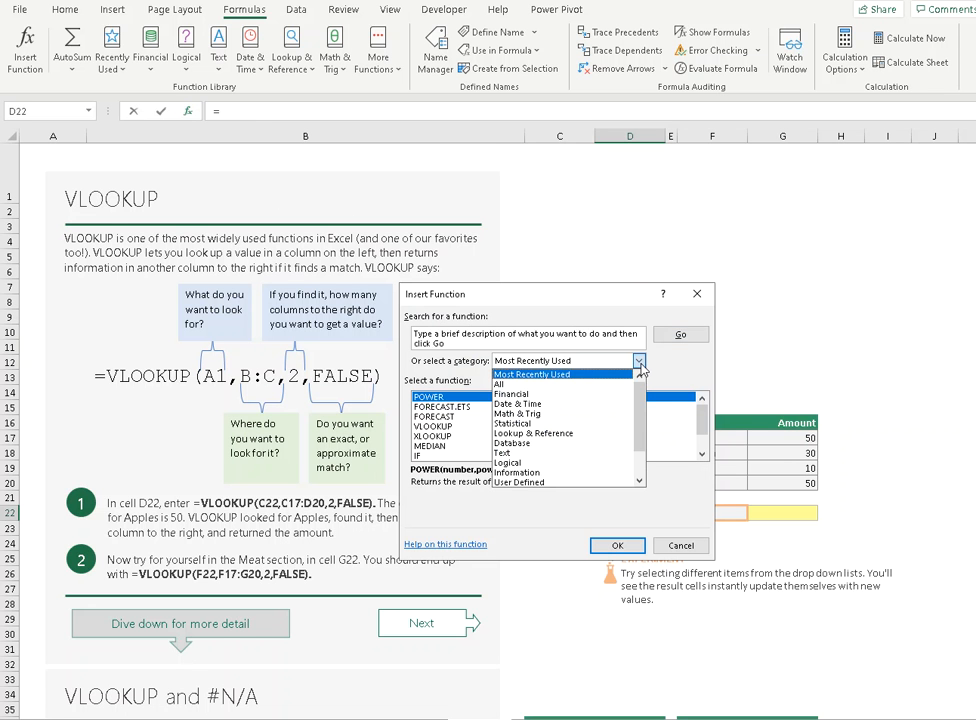
left_click(557, 434)
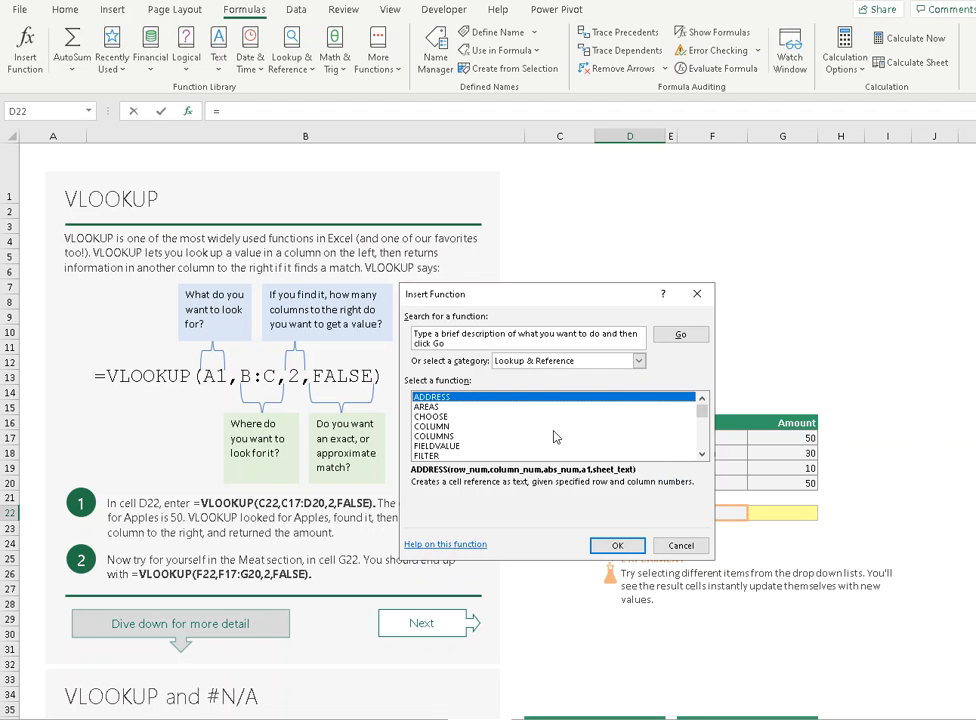
scroll(528, 435, "down", 9)
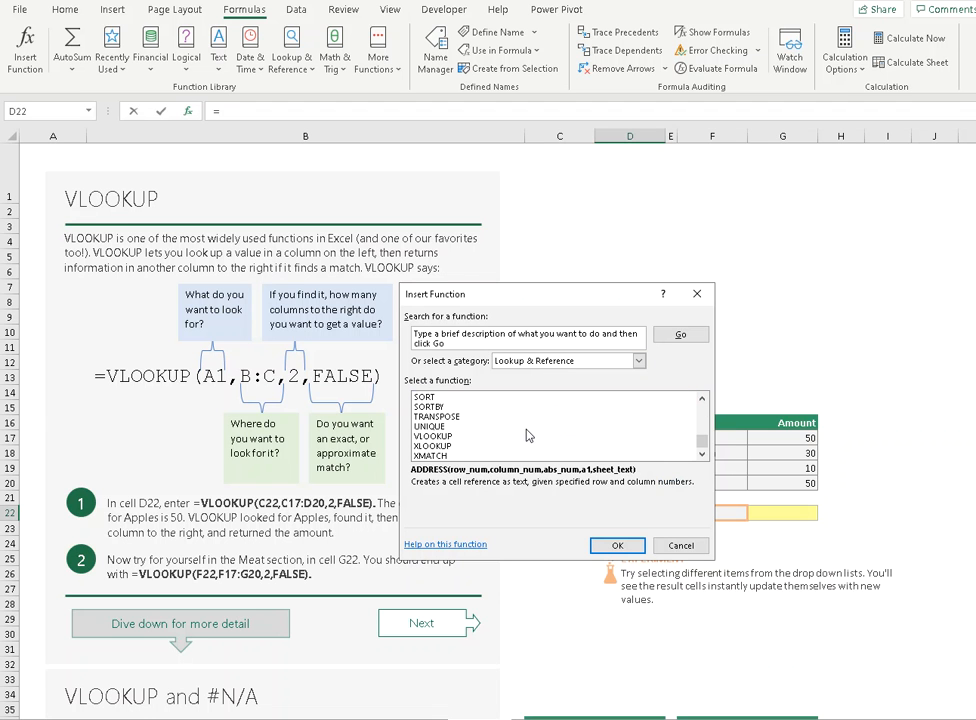
left_click(440, 437)
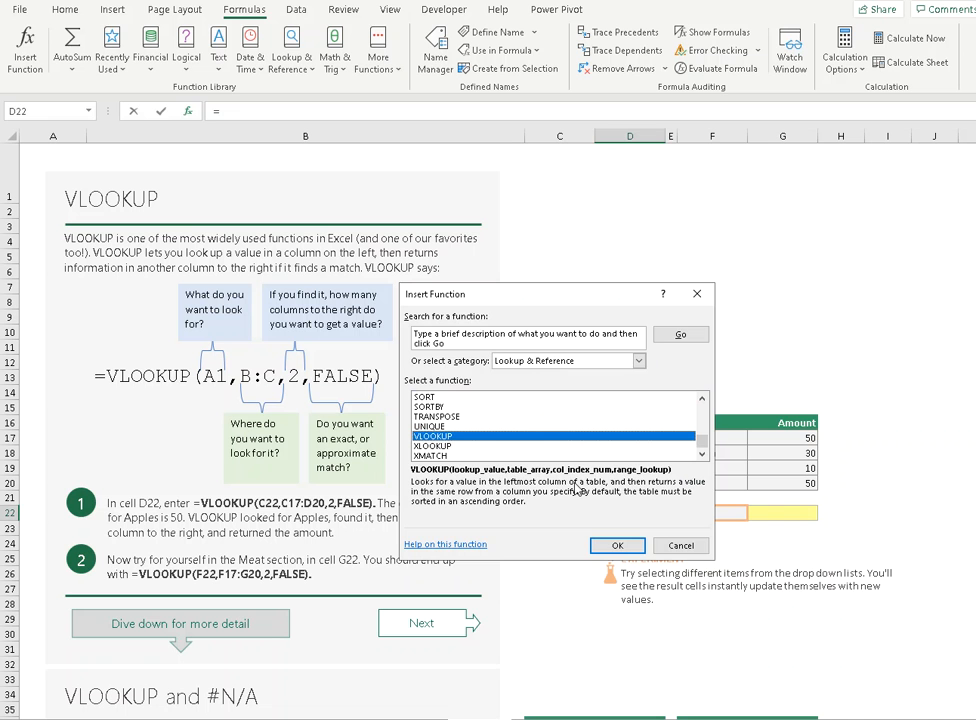
left_click(617, 545)
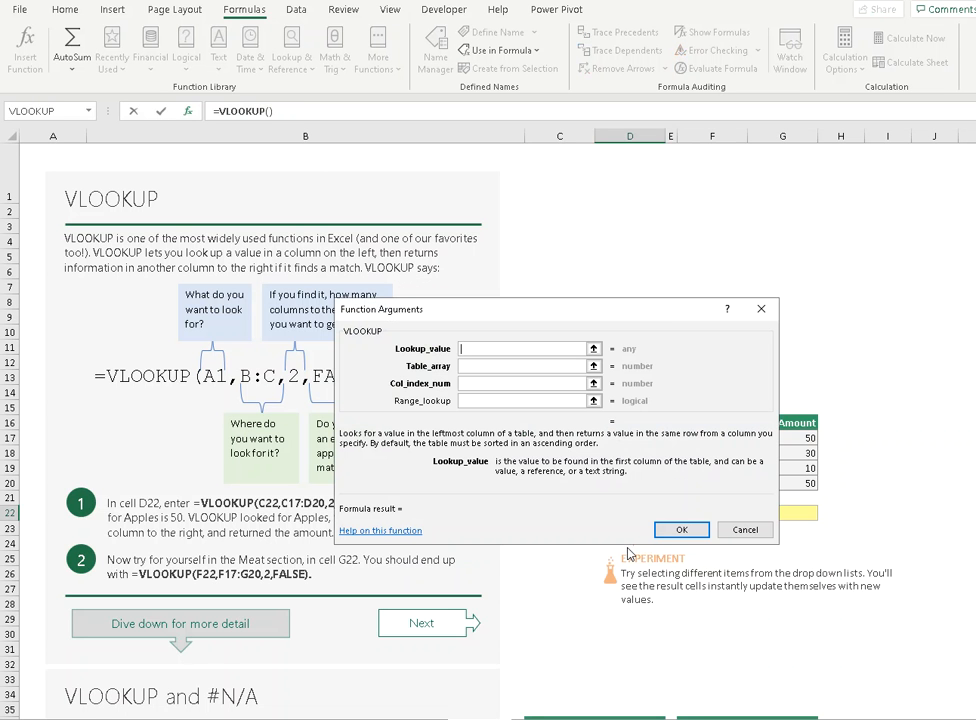
Complete D22's VLOOKUP with lookup value C22, table array C17:D20, column index 2 and range lookup FALSE.
left_click_drag(650, 320, 838, 203)
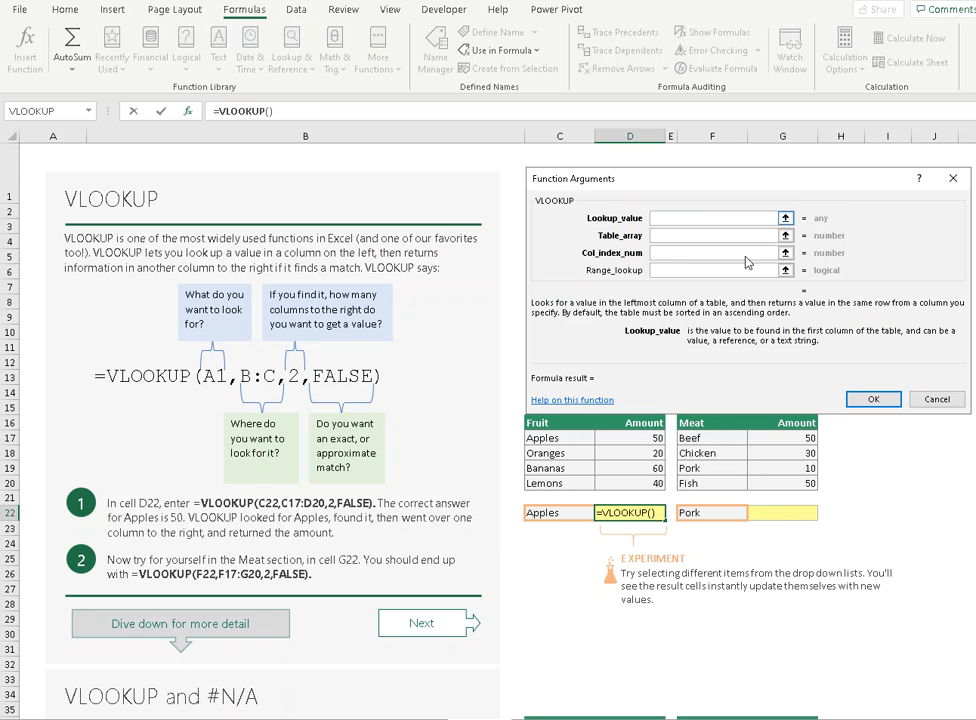
left_click(550, 513)
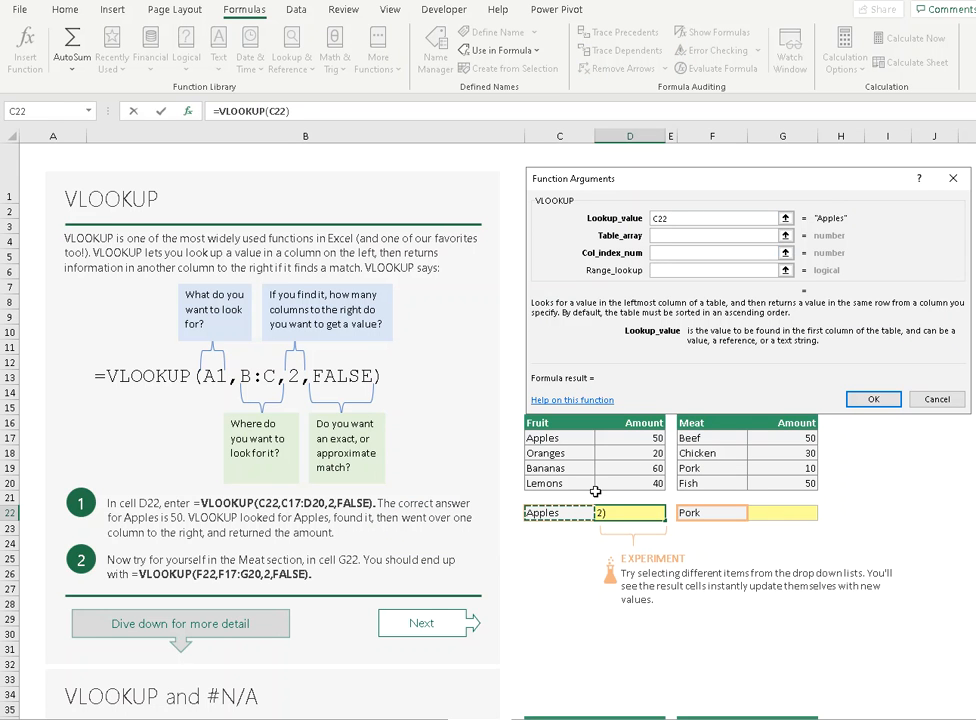
left_click(668, 242)
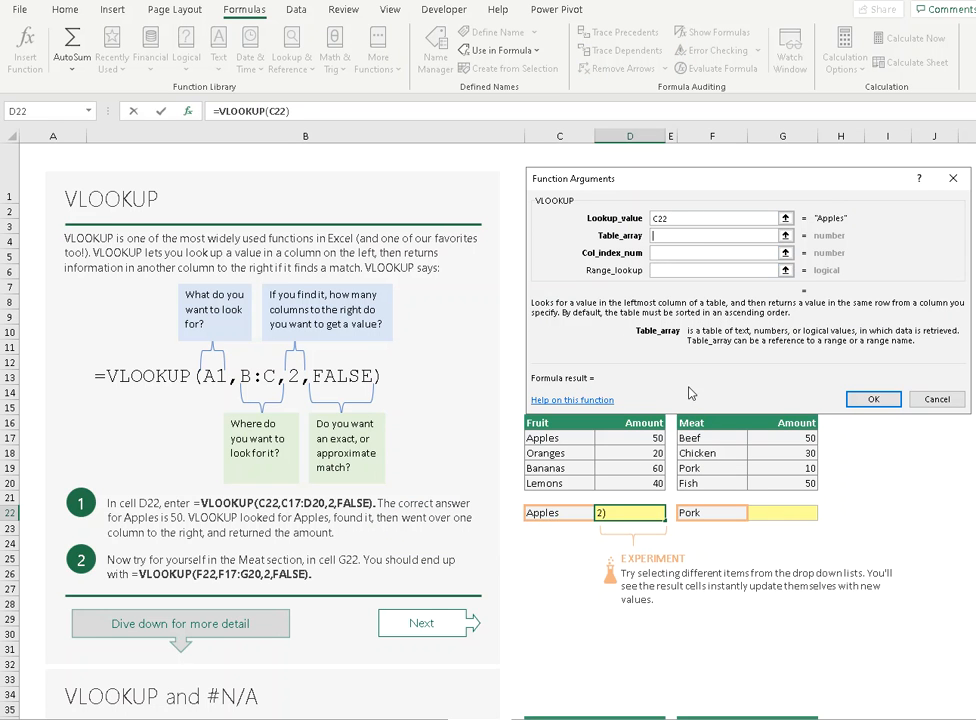
left_click_drag(553, 438, 640, 482)
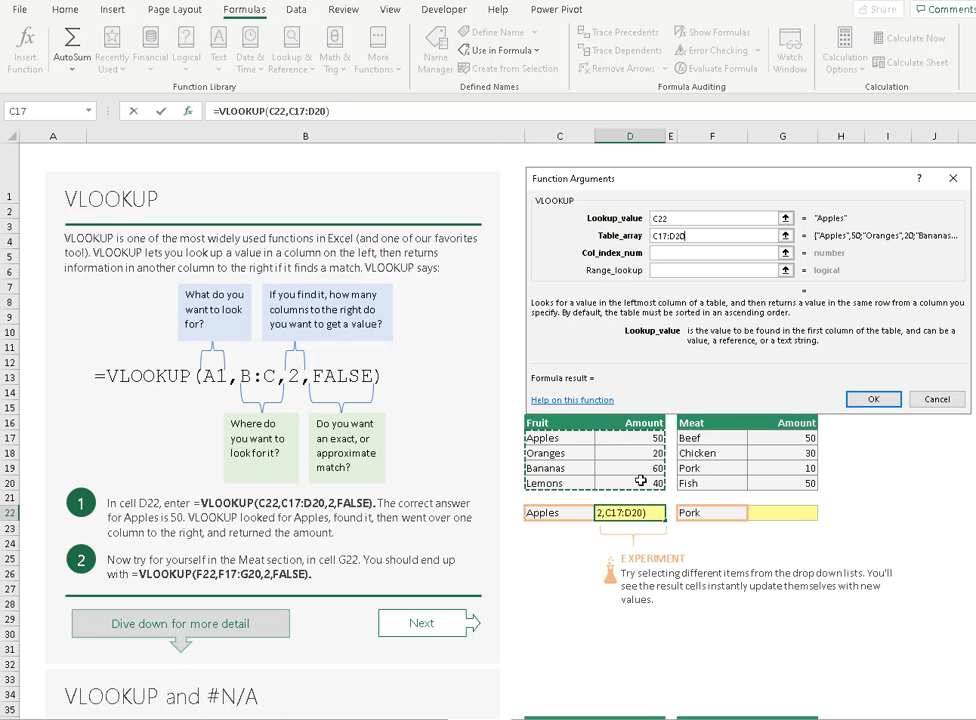
left_click(676, 252)
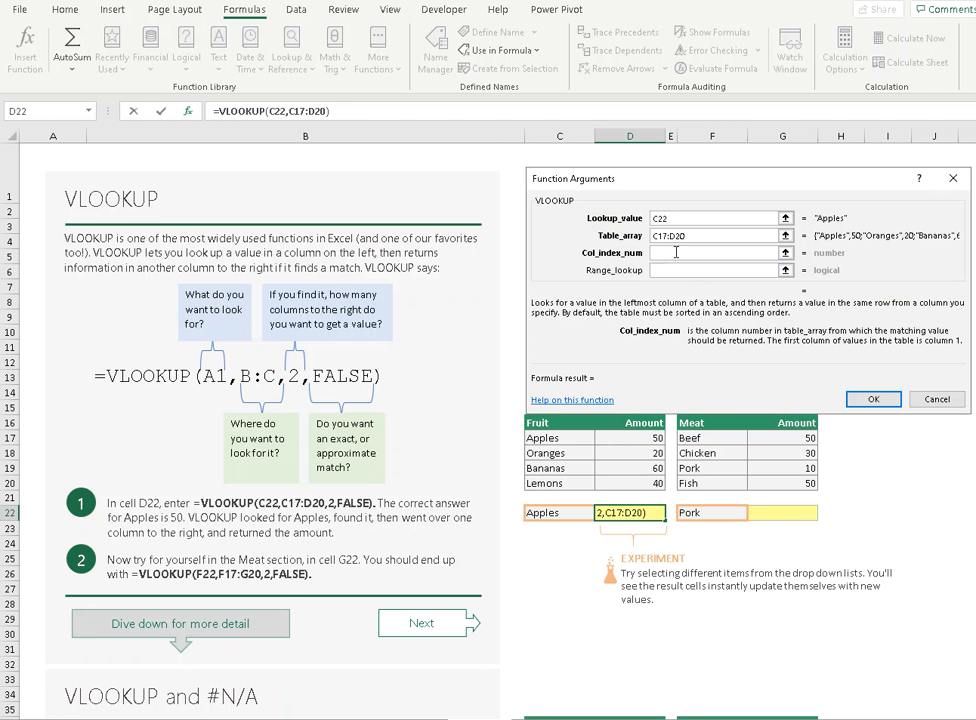
type("2")
left_click(670, 268)
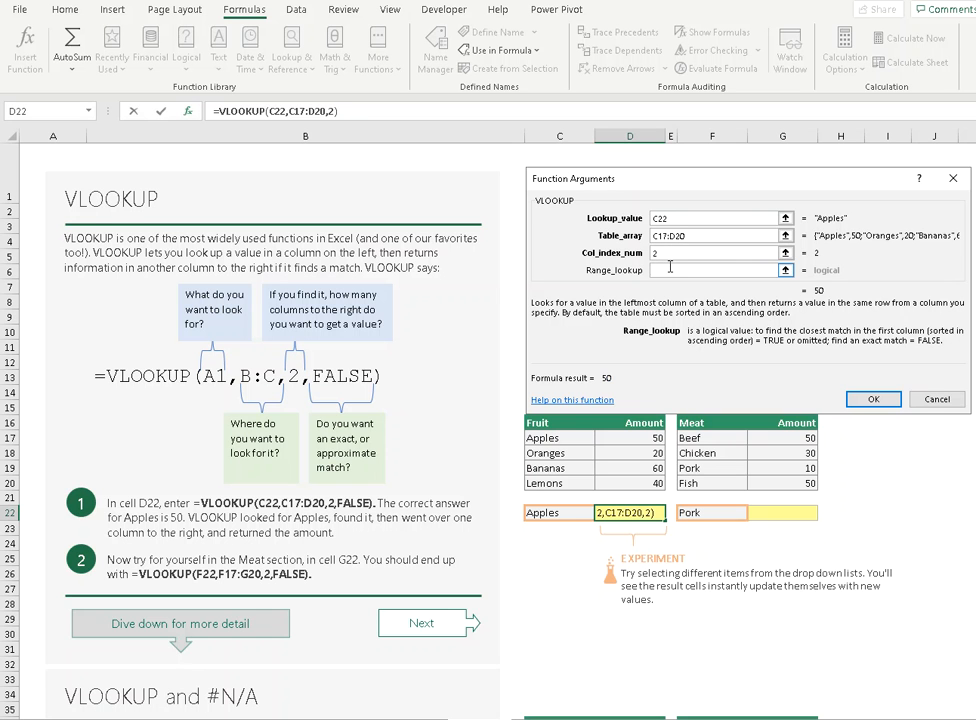
type("false")
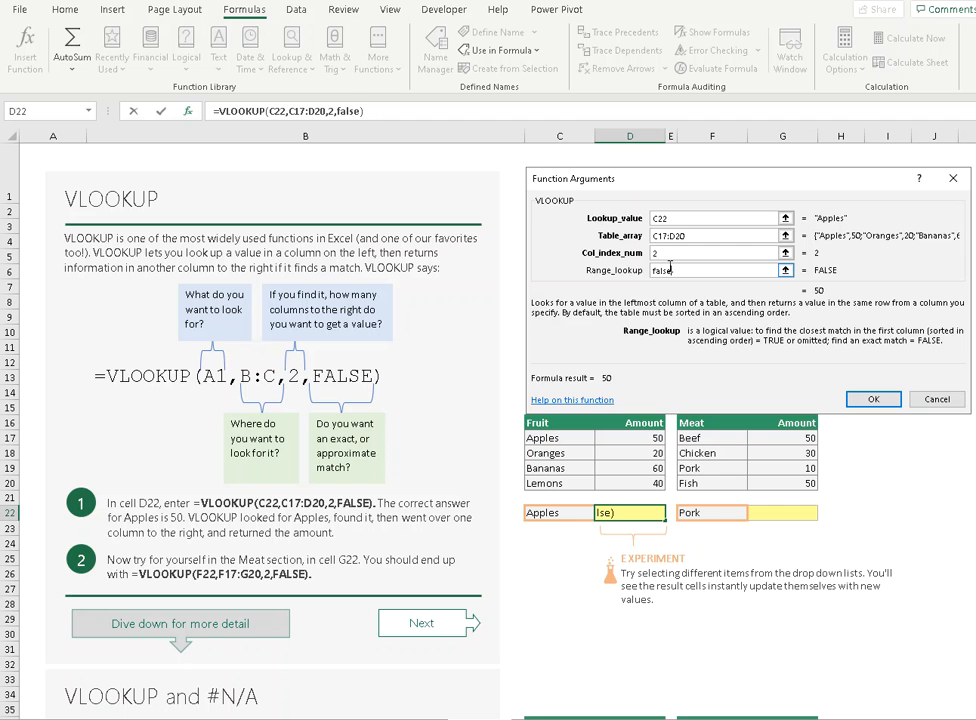
key("Return")
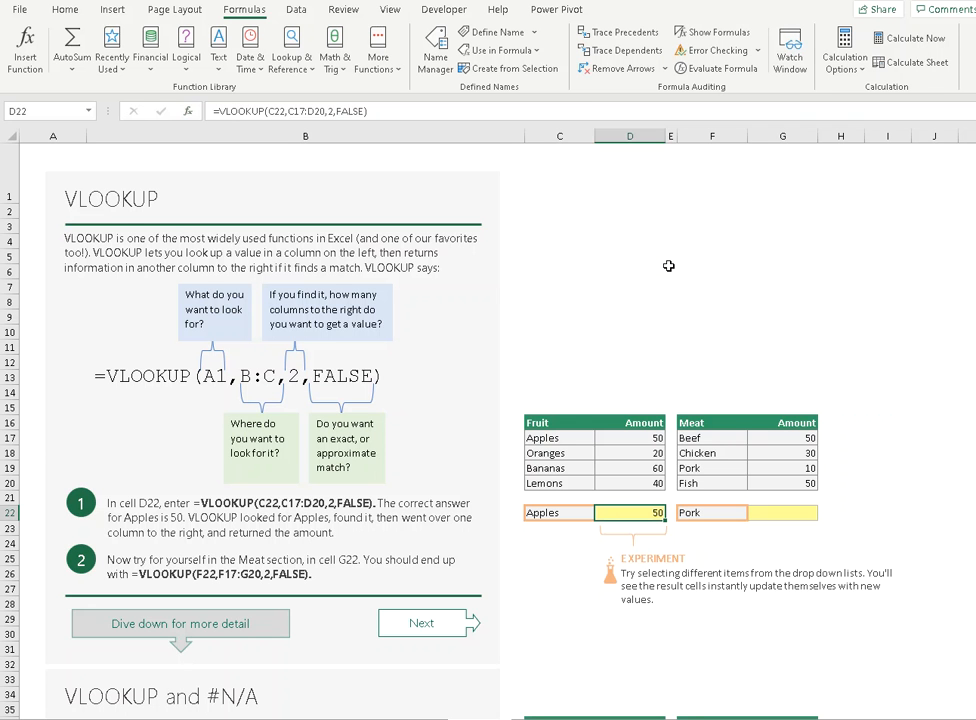
Try column index 1 in D22's VLOOKUP formula, and undo that change.
left_click(289, 111)
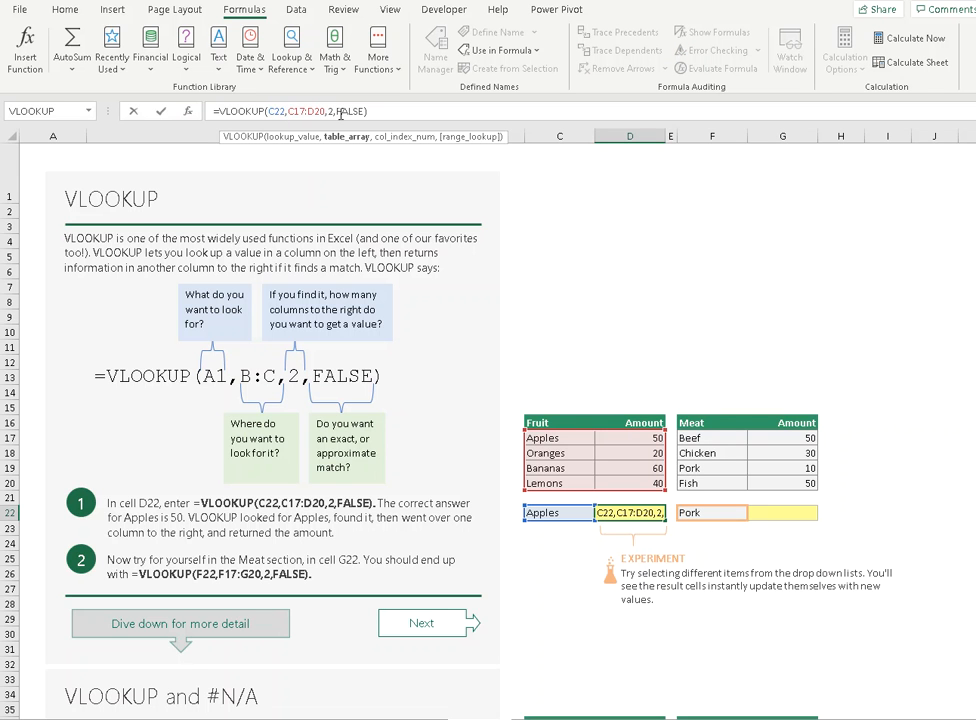
left_click(333, 111)
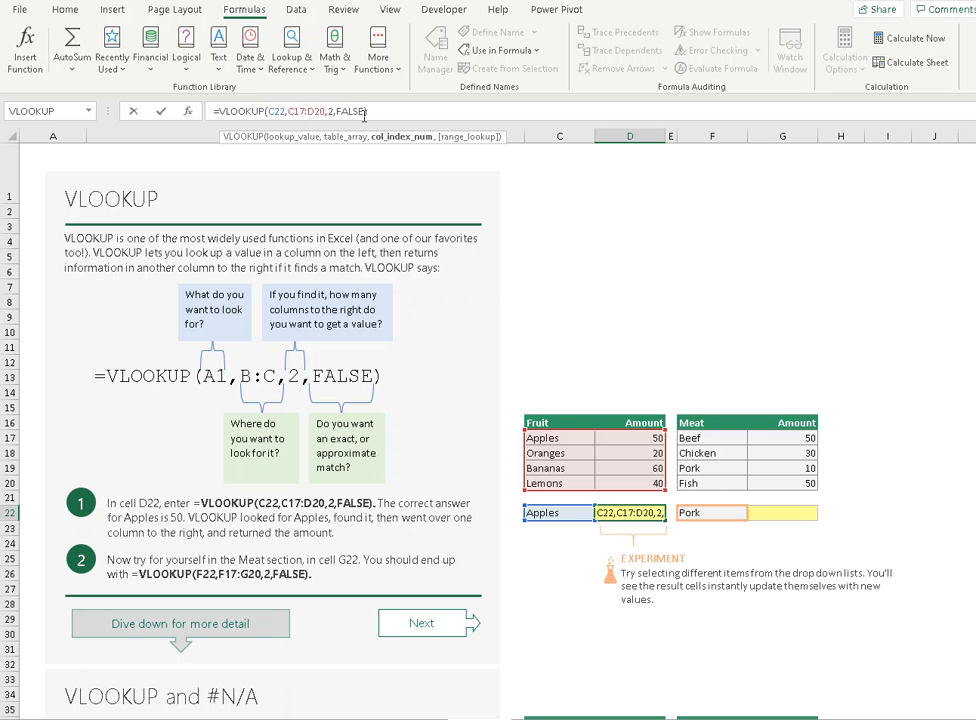
type("1")
key("Return")
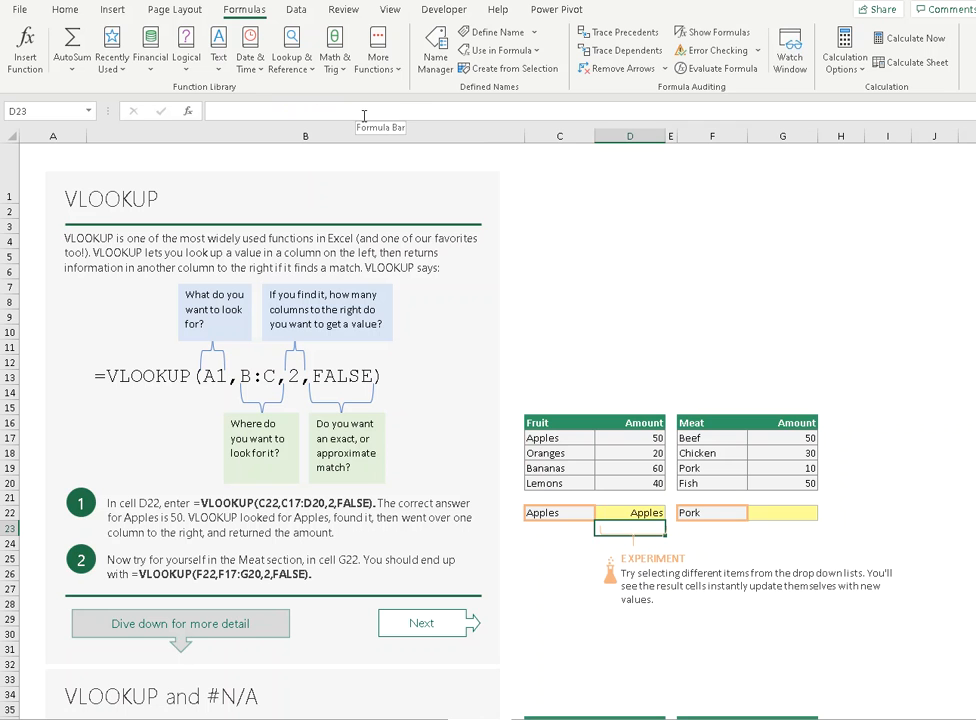
key("ctrl+z")
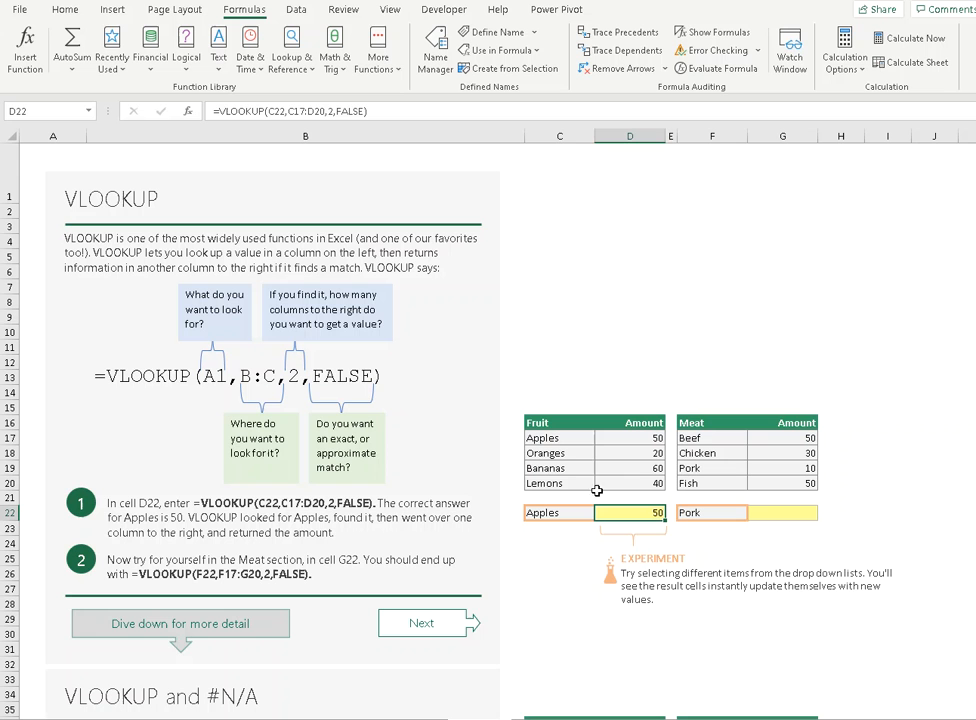
Switch the fruit in lookup cell C22 to Oranges, Bananas and finally Lemons to test D22's VLOOKUP.
left_click(567, 452)
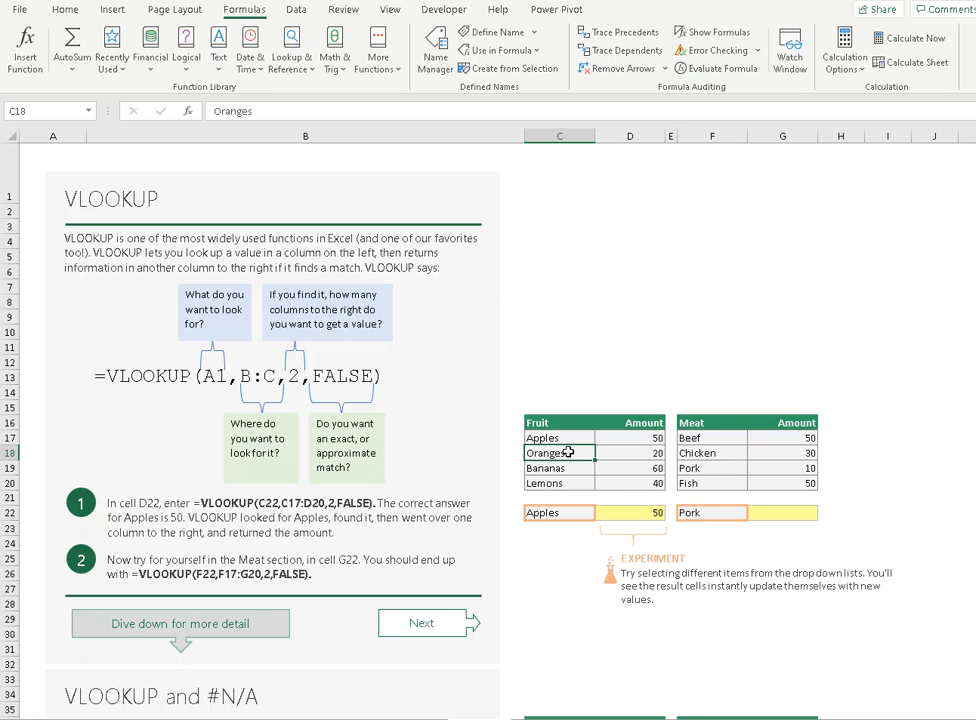
left_click(577, 513)
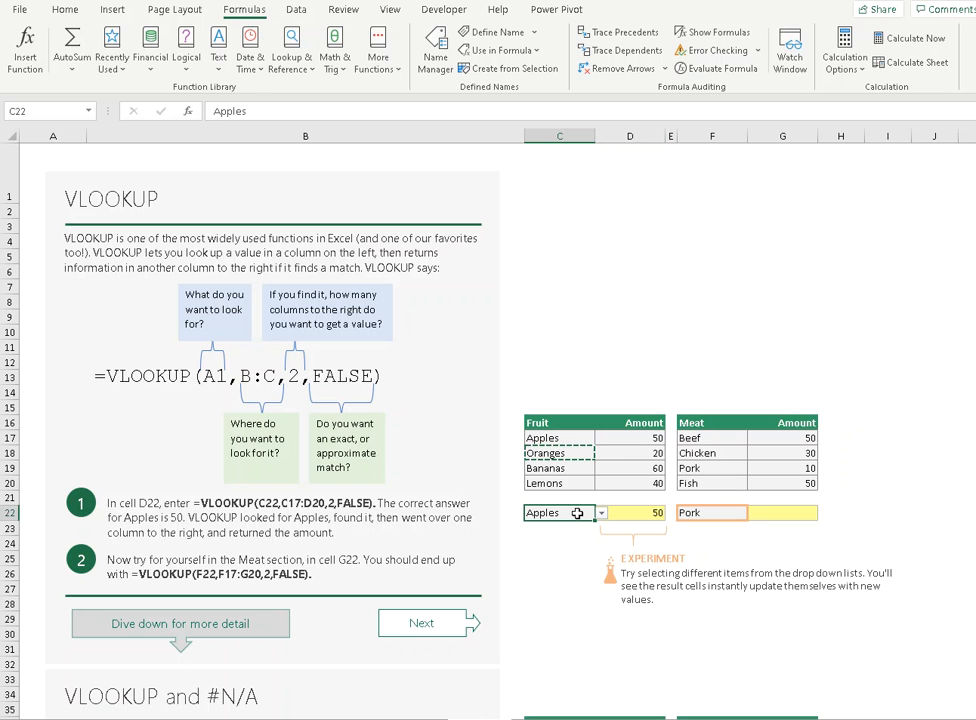
key("Escape")
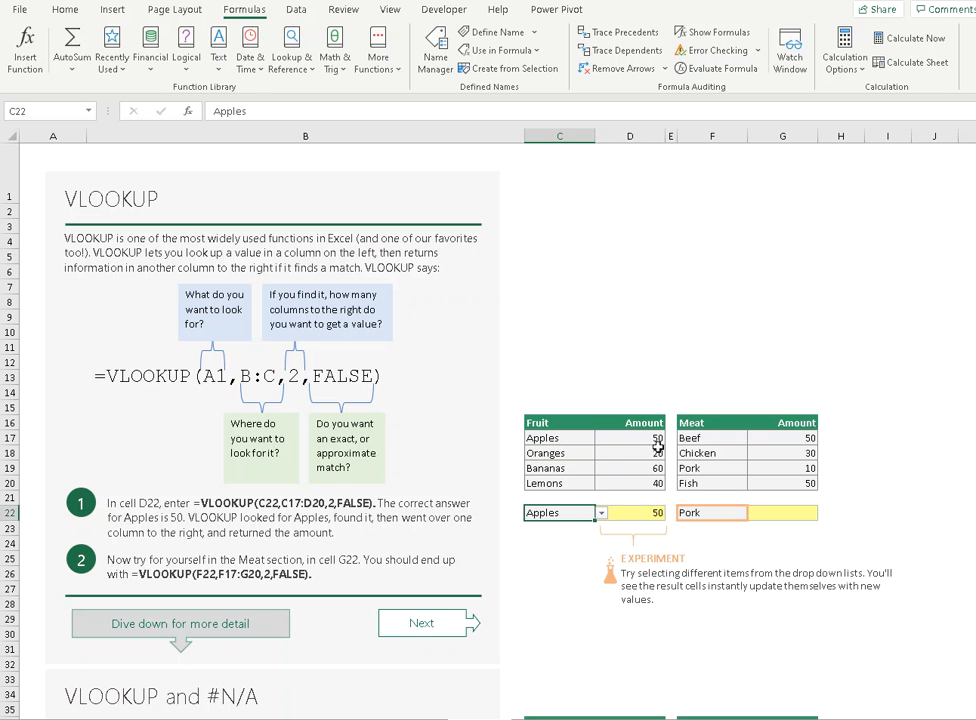
left_click(601, 513)
left_click(548, 534)
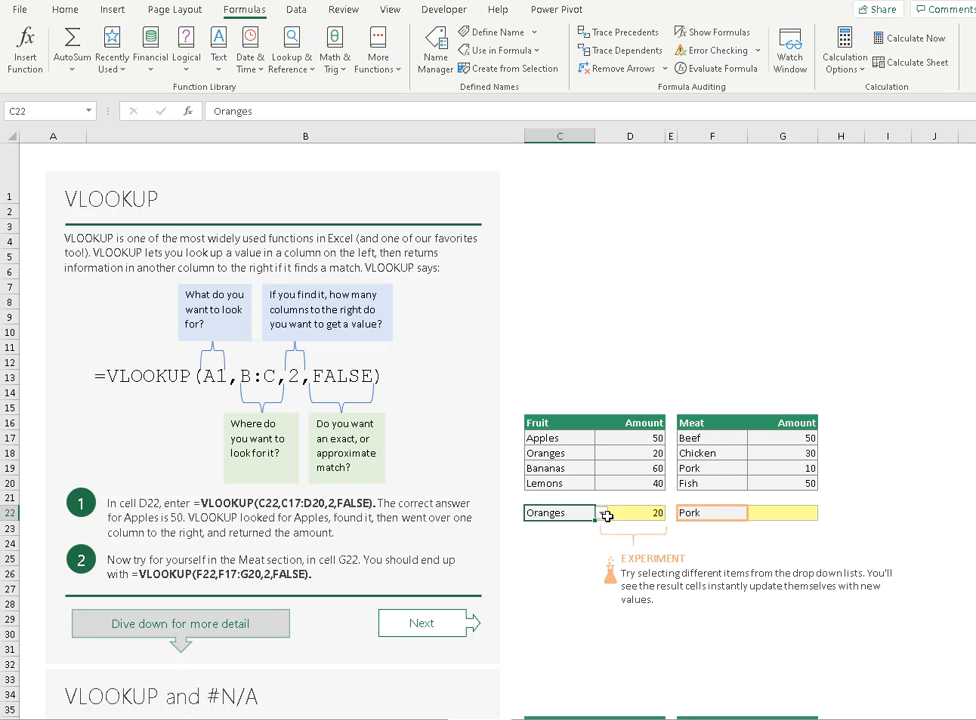
left_click(601, 513)
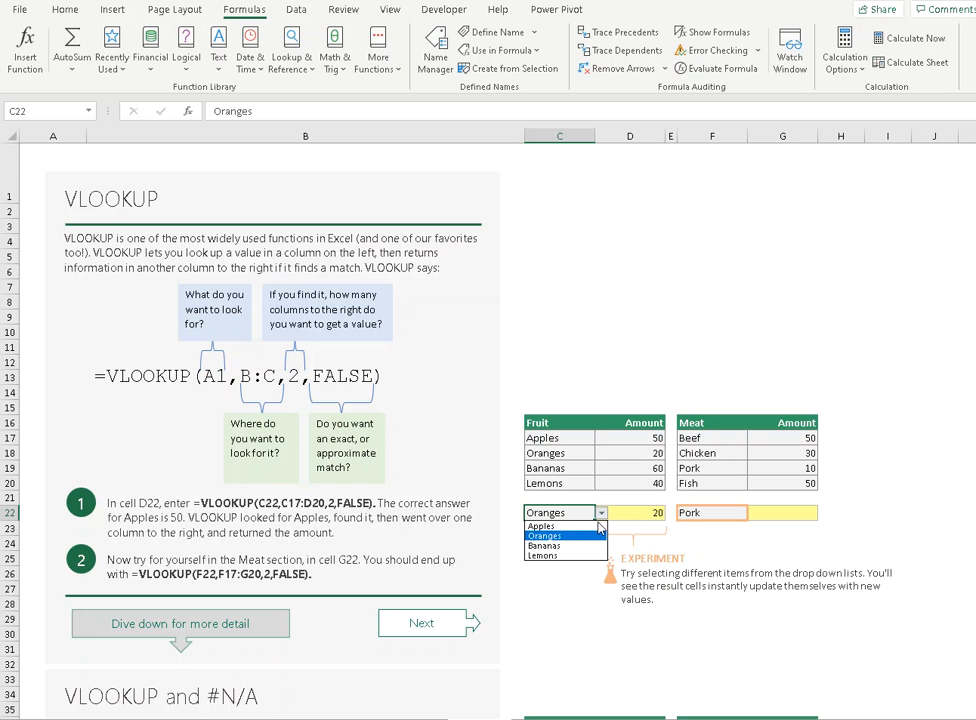
left_click(577, 544)
left_click(601, 513)
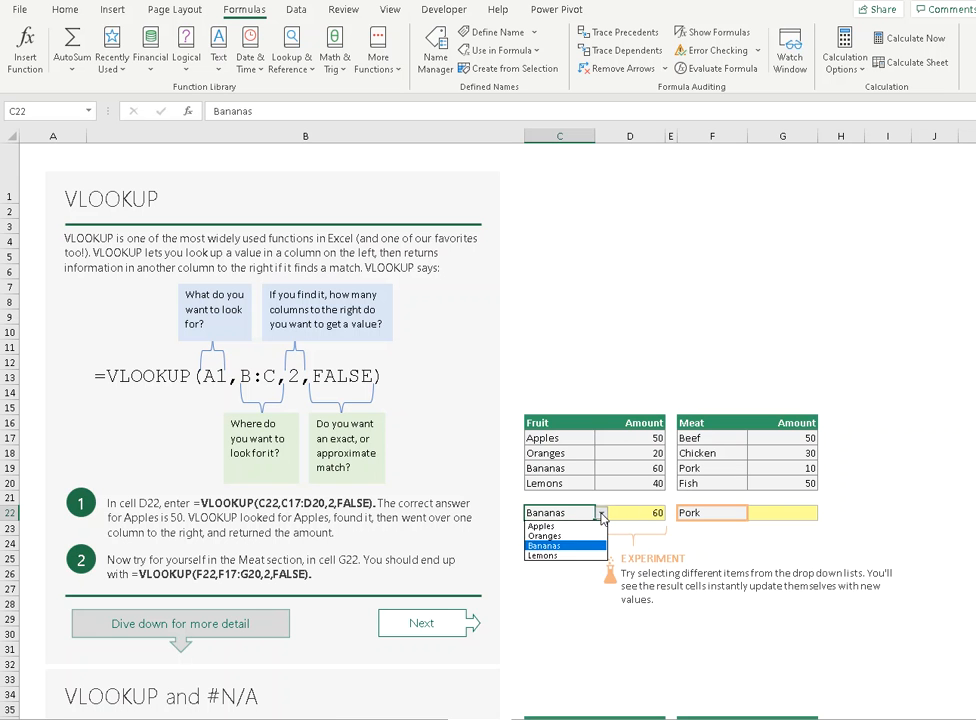
left_click(560, 555)
left_click(571, 547)
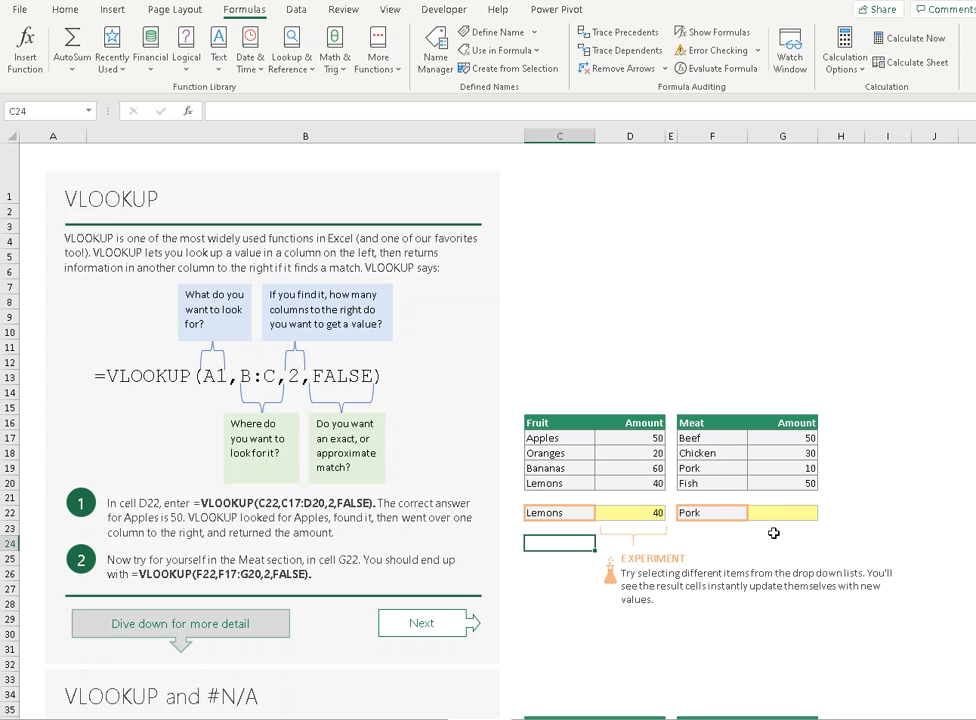
left_click(728, 513)
left_click(754, 514)
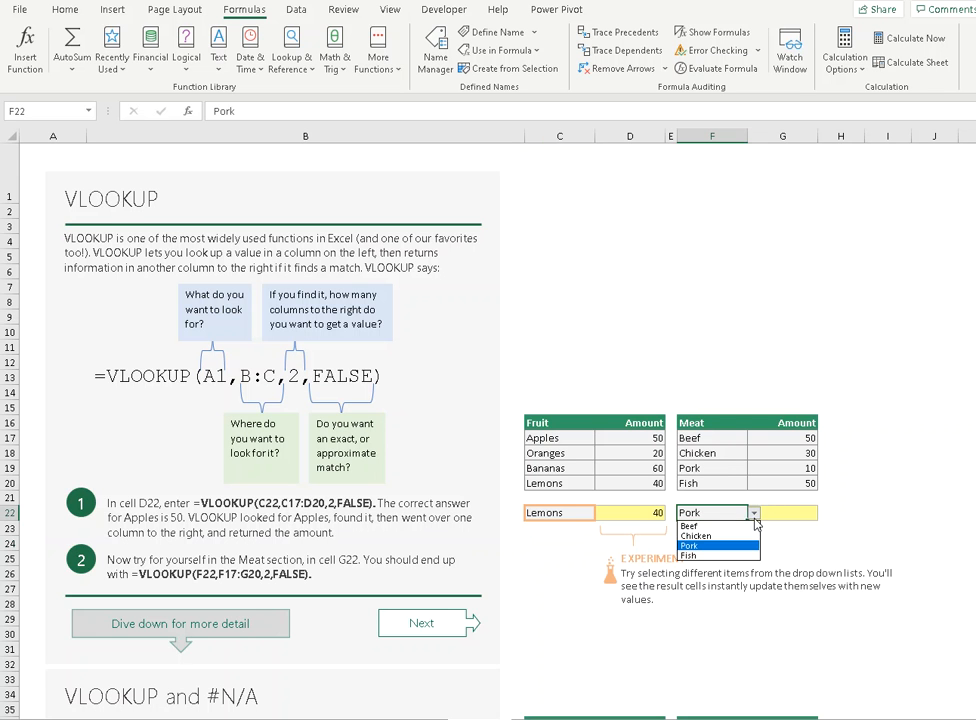
left_click(782, 536)
Start a VLOOKUP formula in cell G22 of the Meat section with F22 as the lookup value.
left_click(785, 513)
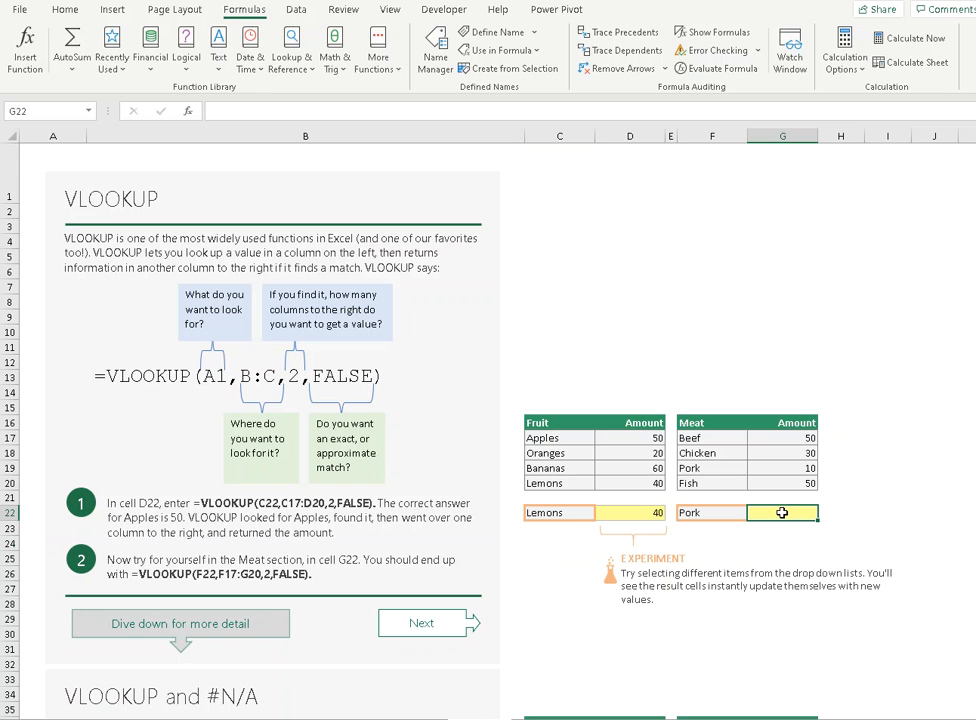
left_click(640, 514)
left_click(799, 512)
type("=")
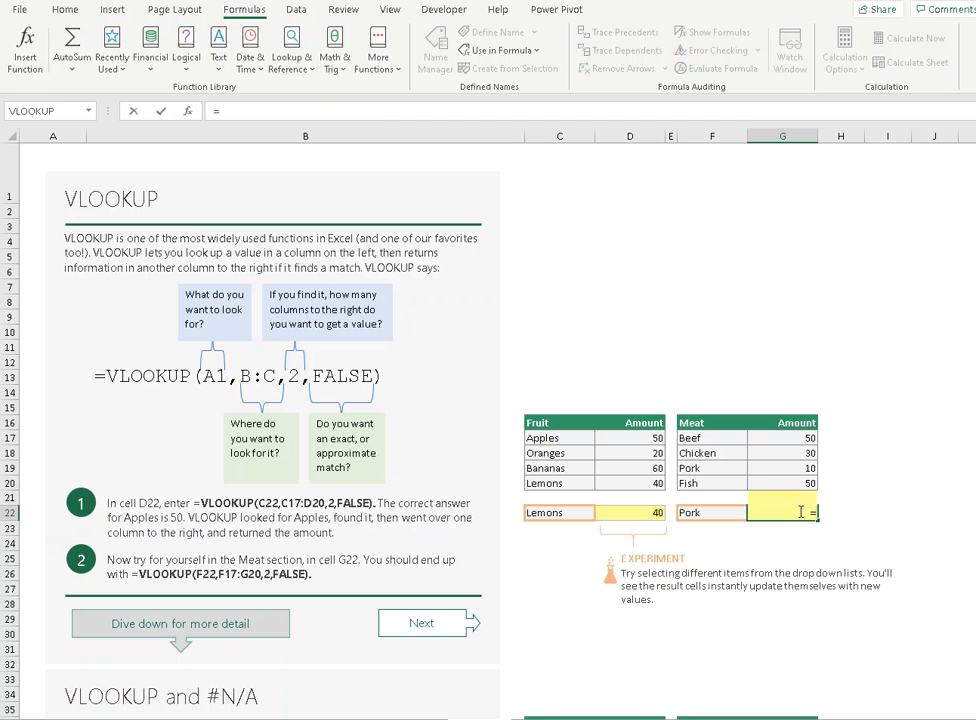
type("vlook")
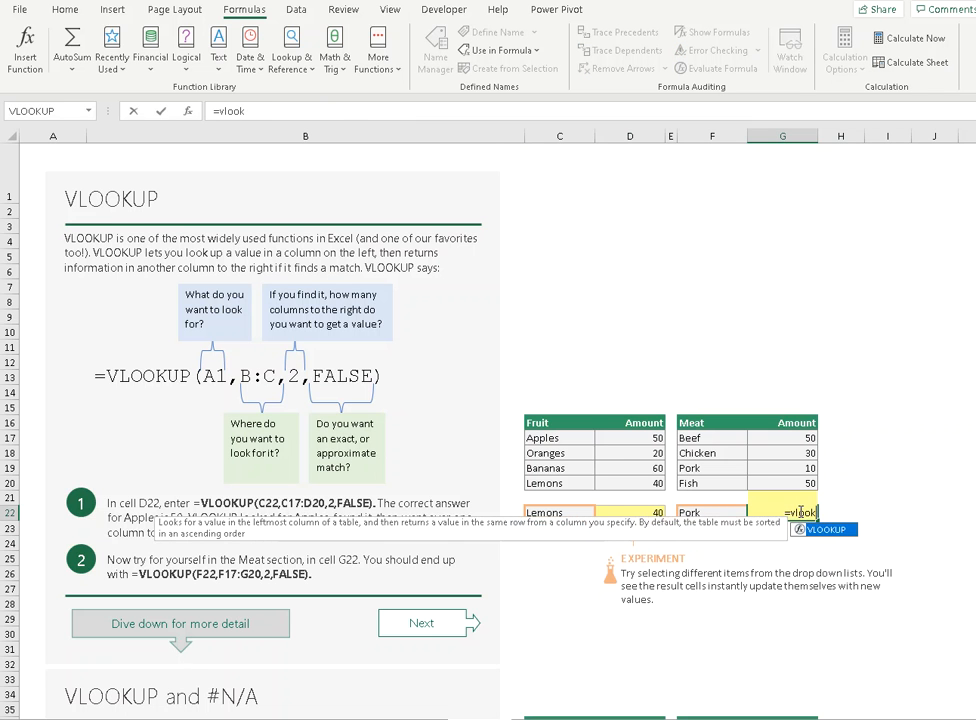
type("up")
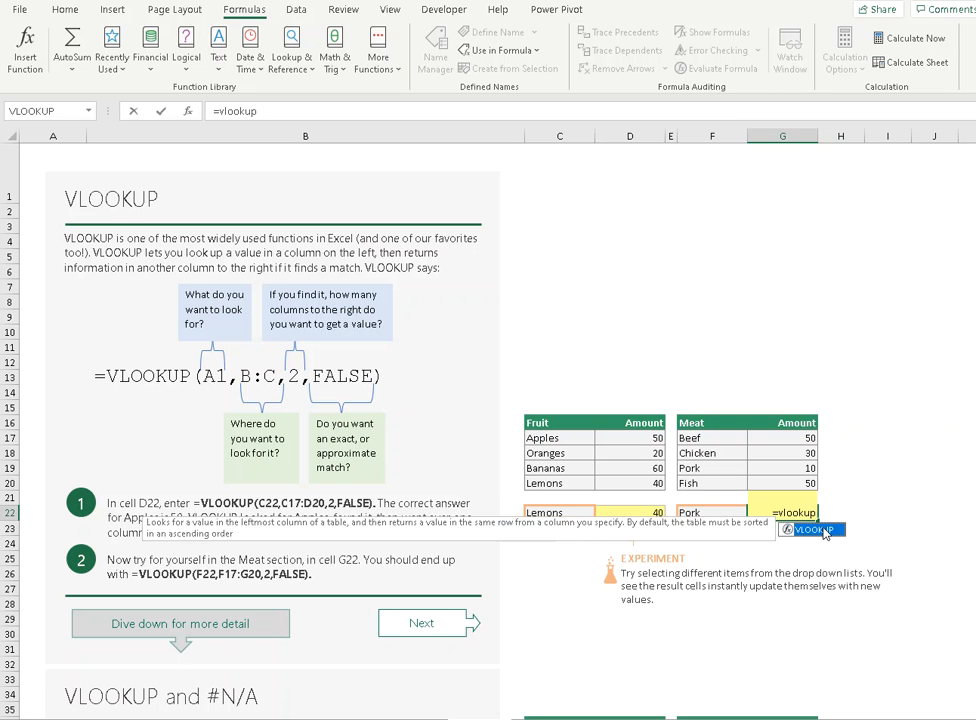
double_click(825, 532)
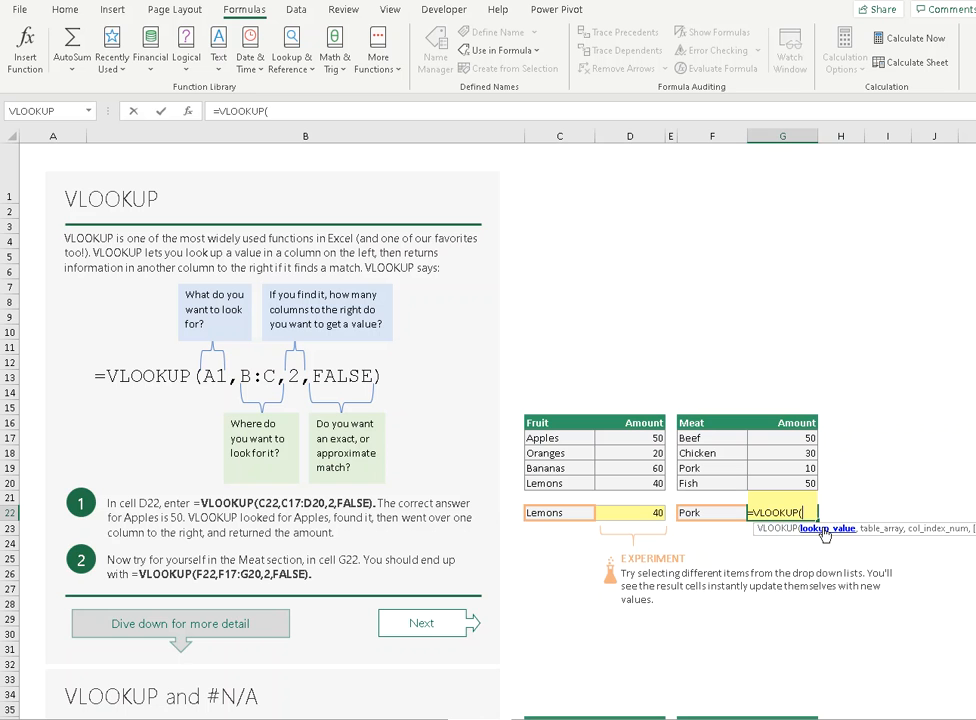
left_click(707, 512)
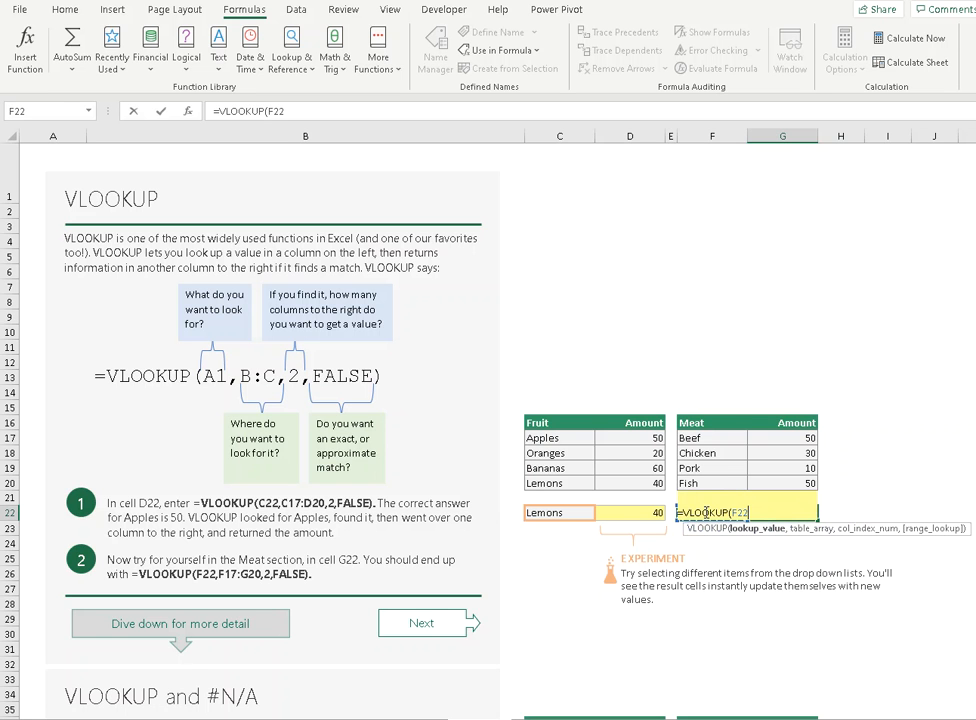
type(",")
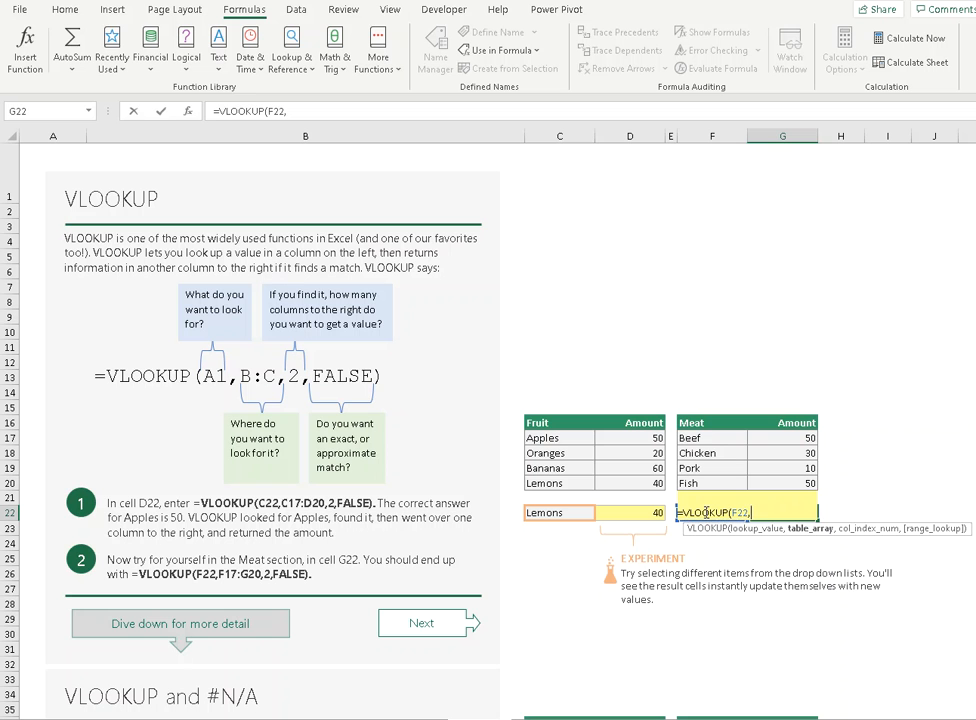
Complete G22's VLOOKUP with table array F17:G20, column index 2 and range lookup FALSE.
left_click_drag(704, 438, 766, 481)
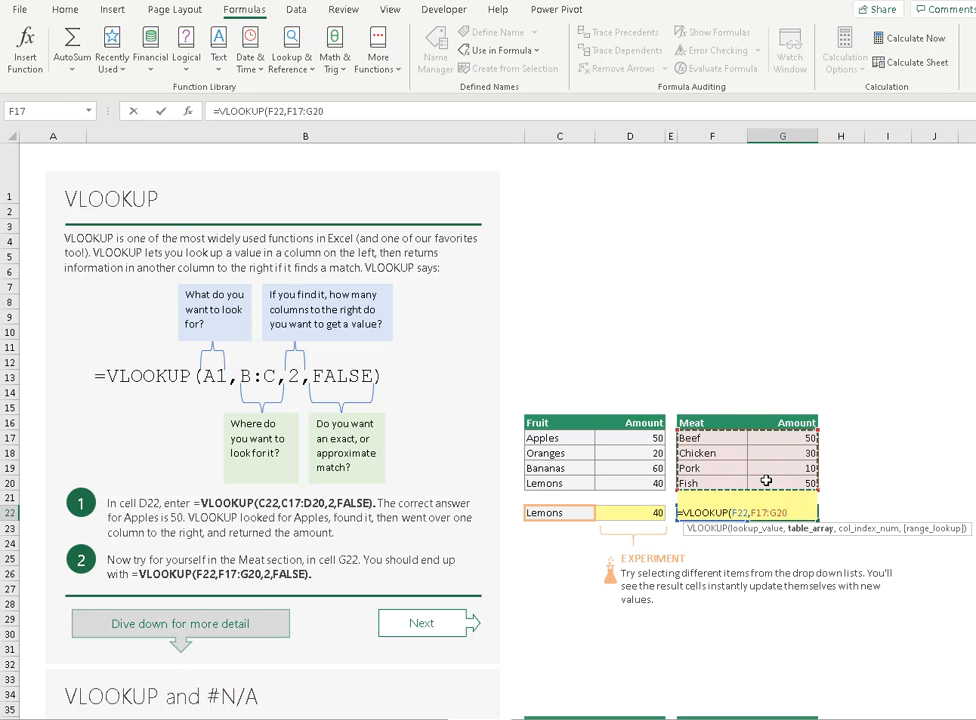
type(",")
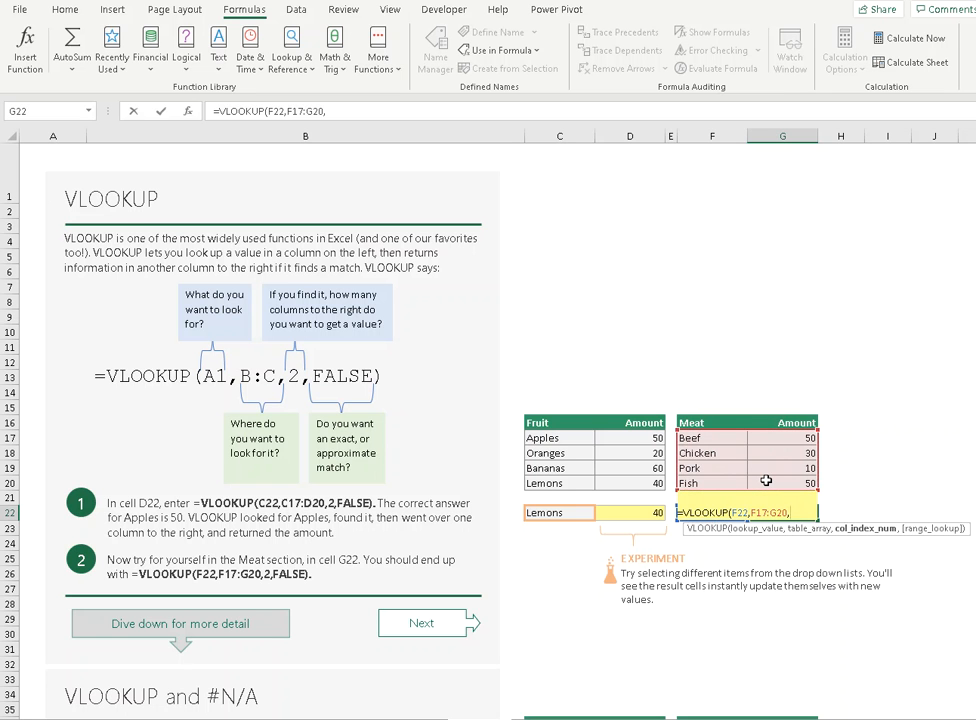
type("2,false)")
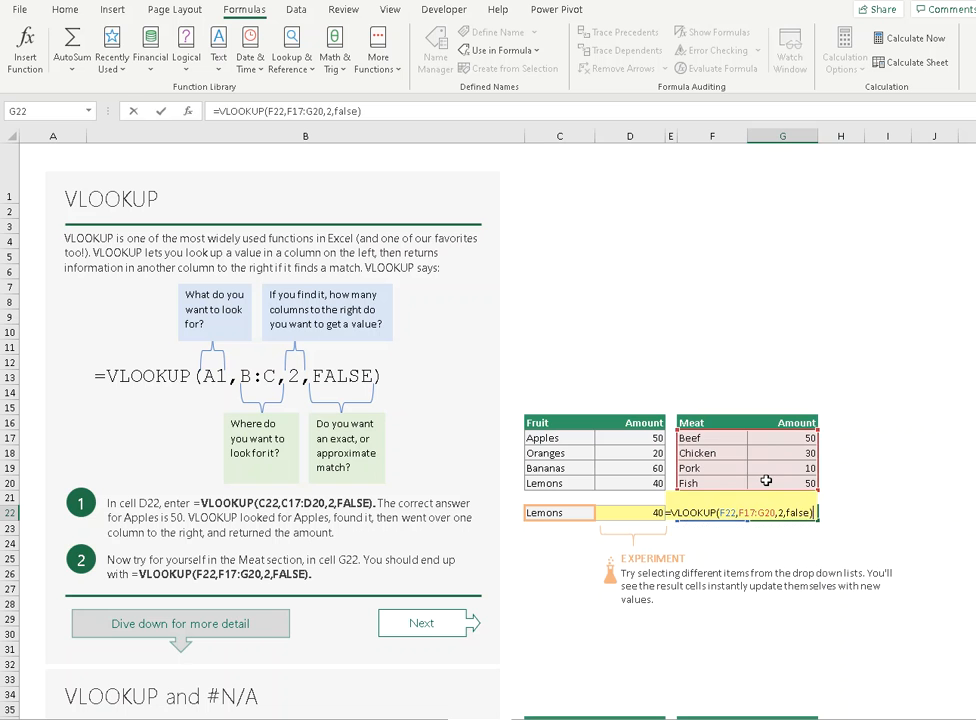
key("Return")
Test G22's lookup by switching the meat in F22 to Chicken and to Fish.
left_click(734, 514)
left_click(760, 512)
left_click(732, 513)
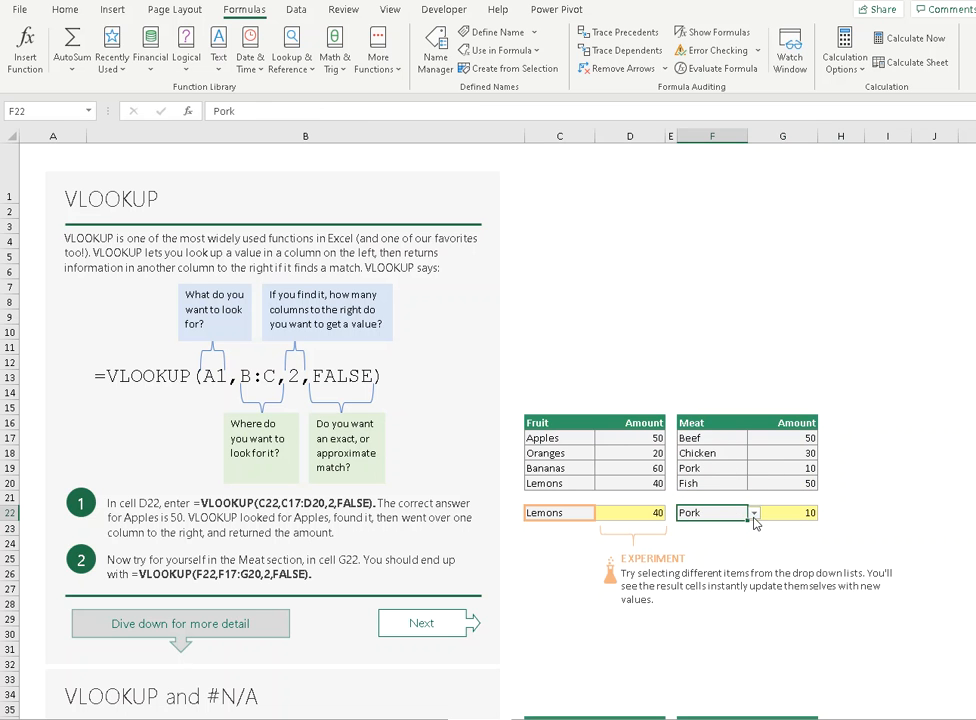
left_click(754, 512)
left_click(722, 536)
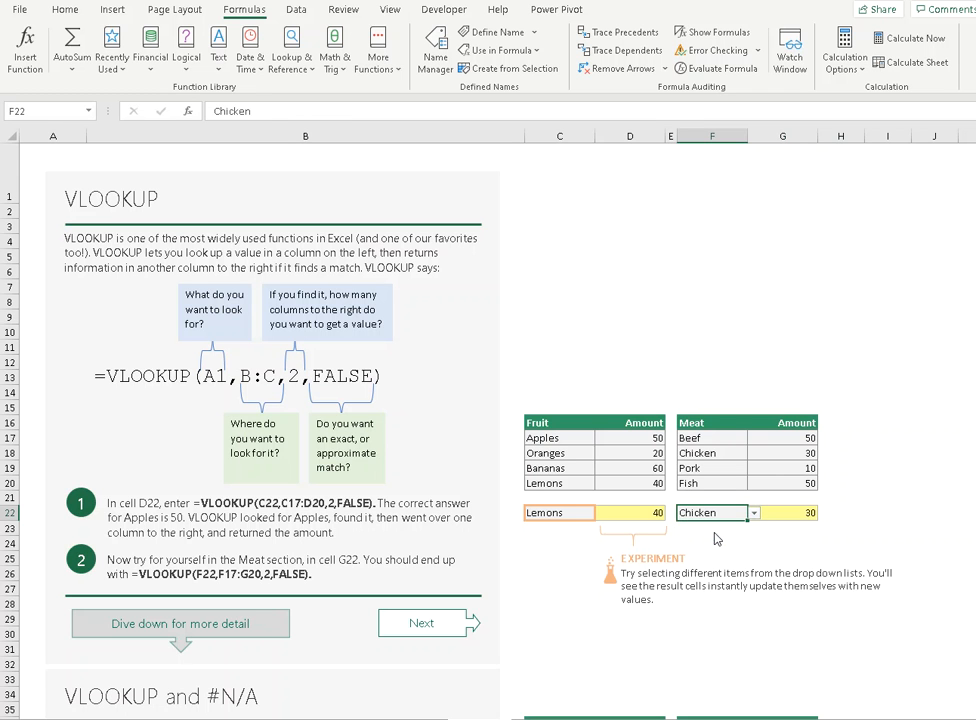
left_click(754, 514)
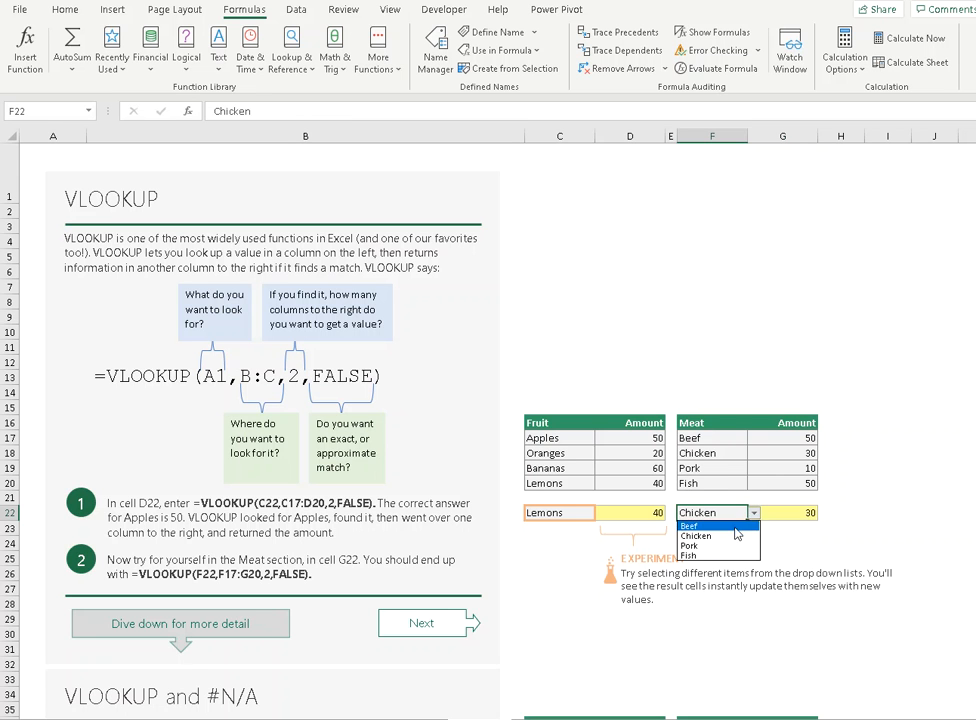
left_click(705, 553)
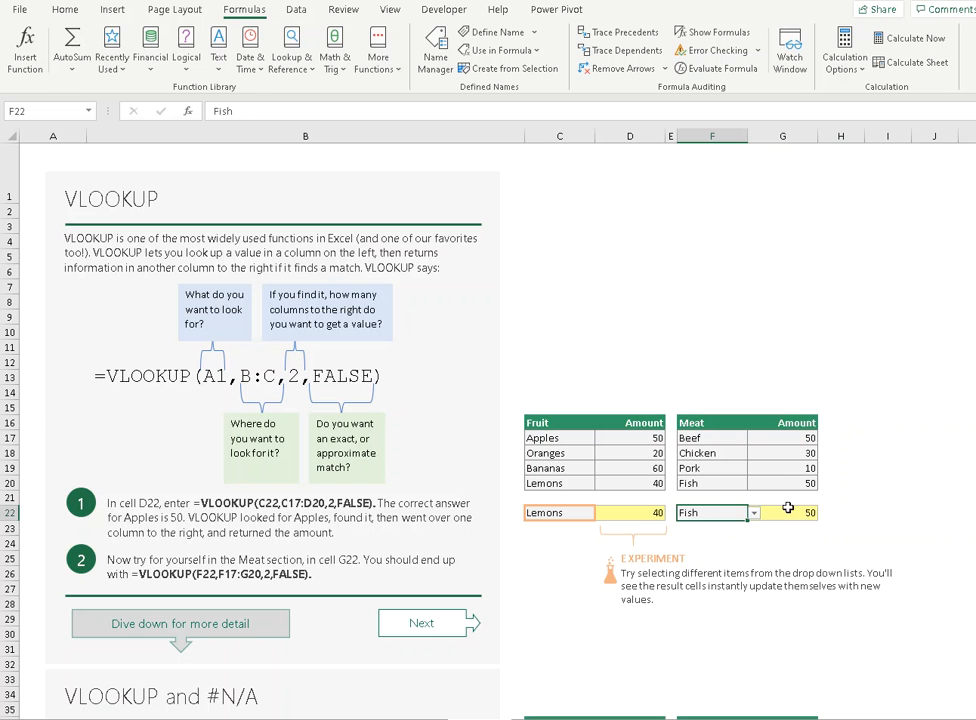
Compare the Fish row of the Meat table, set the meat in F22 to Pork, and check G22's formula.
left_click(785, 483)
left_click(708, 484)
left_click(700, 513)
left_click(754, 514)
left_click(712, 546)
left_click(766, 538)
left_click(724, 481)
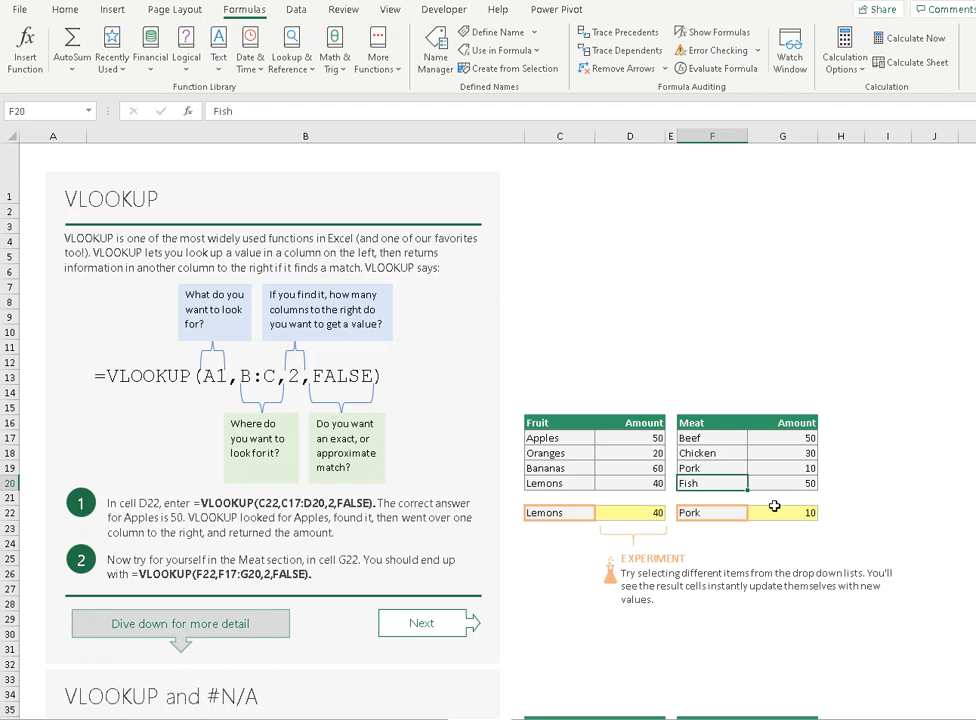
left_click(760, 513)
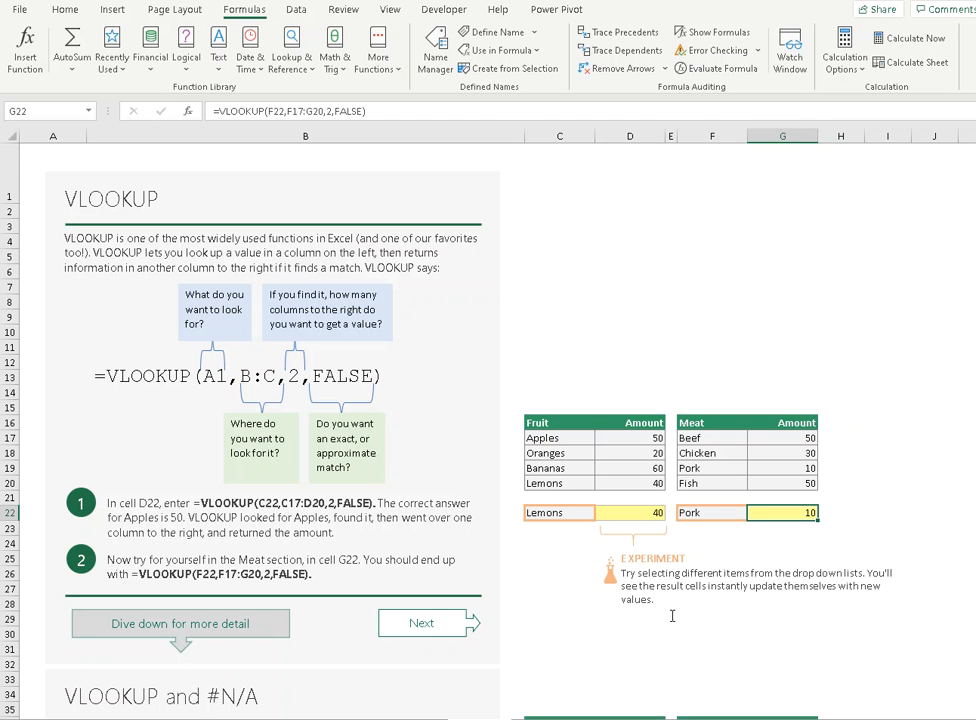
left_click(580, 363)
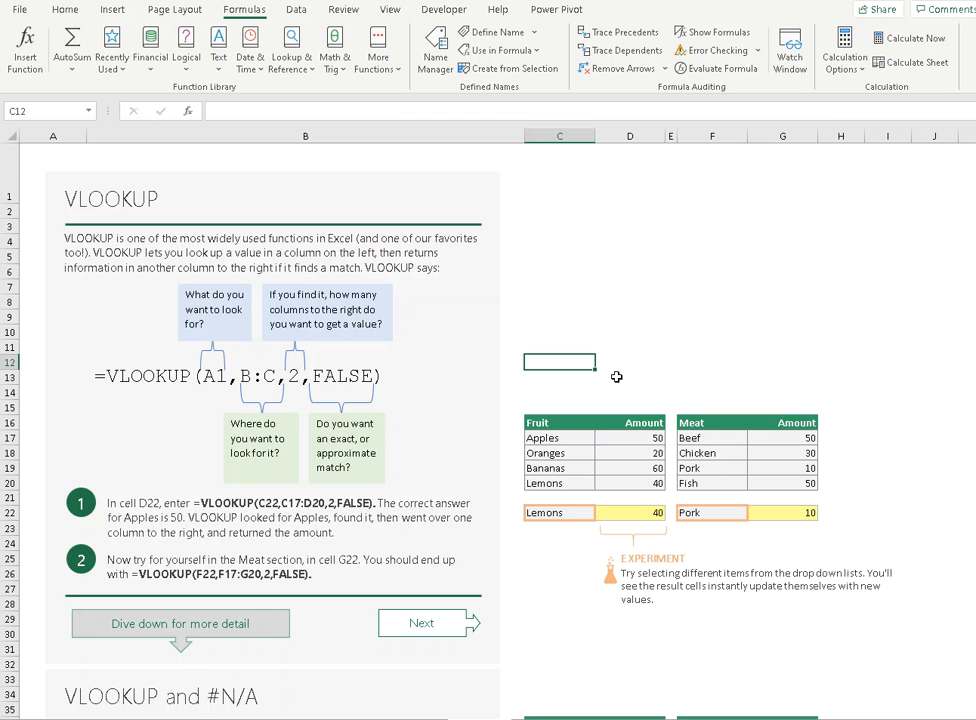